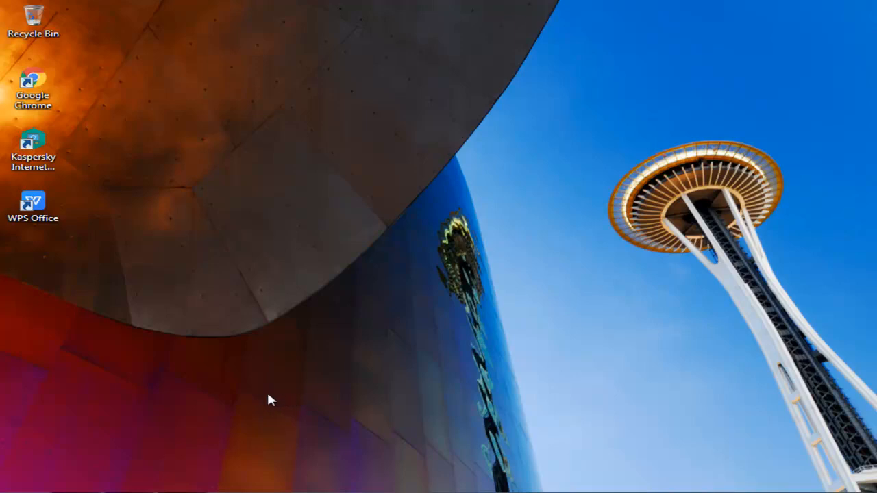
Open the System page of the Control Panel to check the computer's specifications and devices, and close the windows.
{"action": "key", "text": "super"}
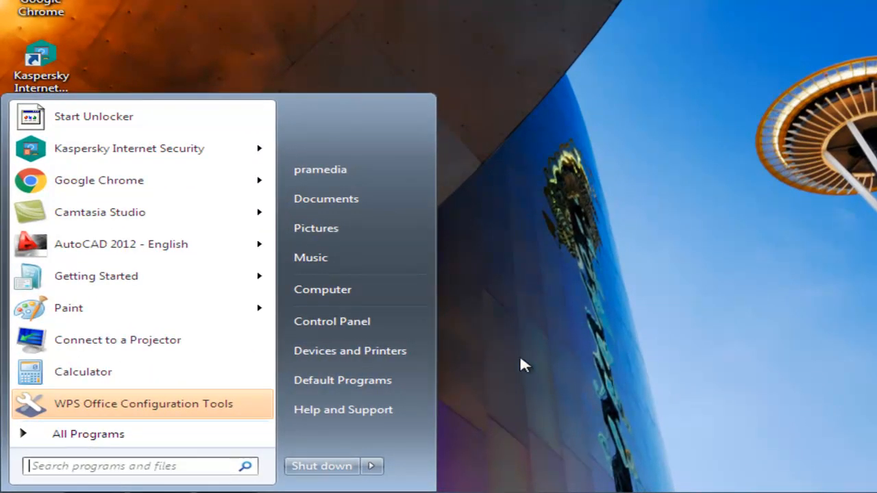
{"action": "left_click", "coordinate": [373, 321]}
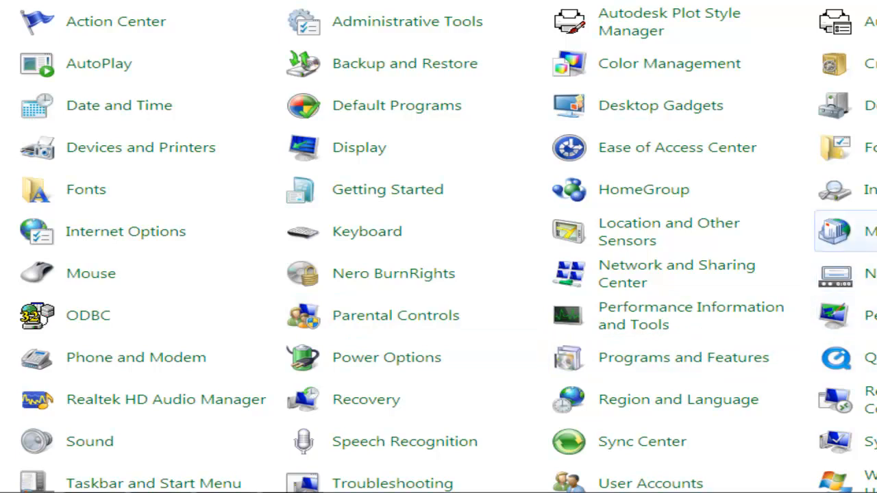
{"action": "scroll", "coordinate": [448, 247], "scroll_direction": "down", "scroll_amount": 1}
{"action": "scroll", "coordinate": [448, 247], "scroll_direction": "down", "scroll_amount": 2}
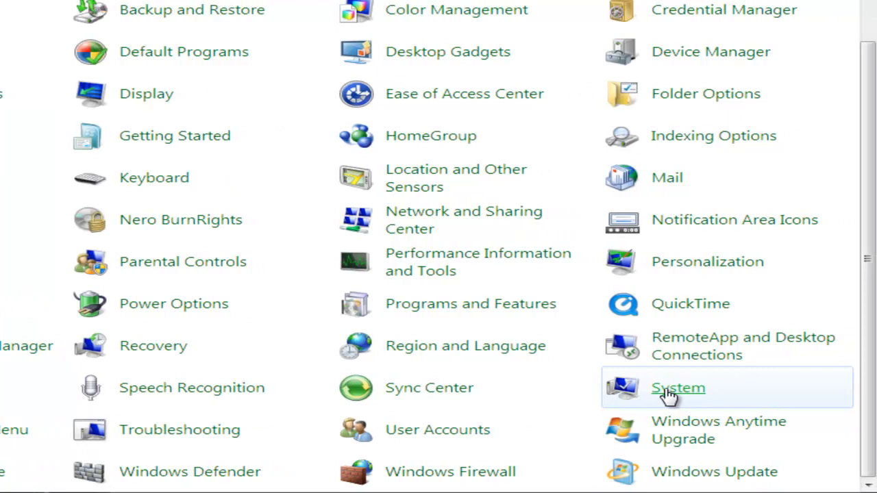
{"action": "left_click", "coordinate": [668, 396]}
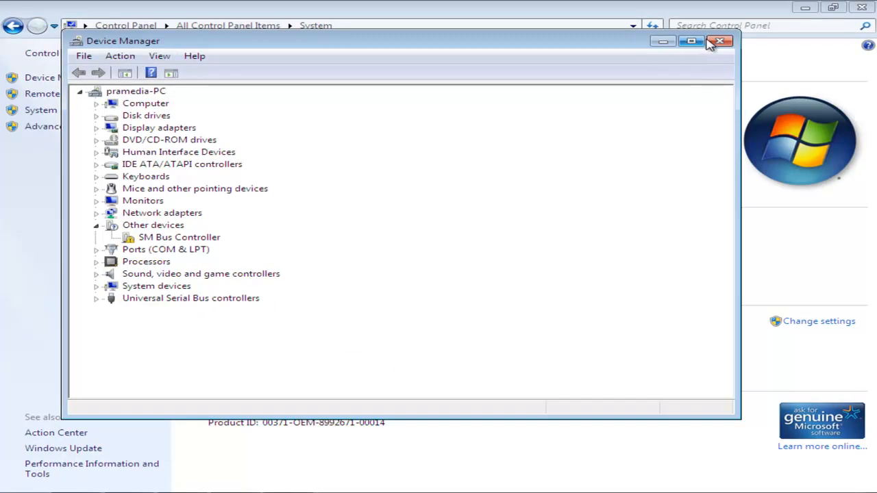
{"action": "left_click", "coordinate": [719, 42]}
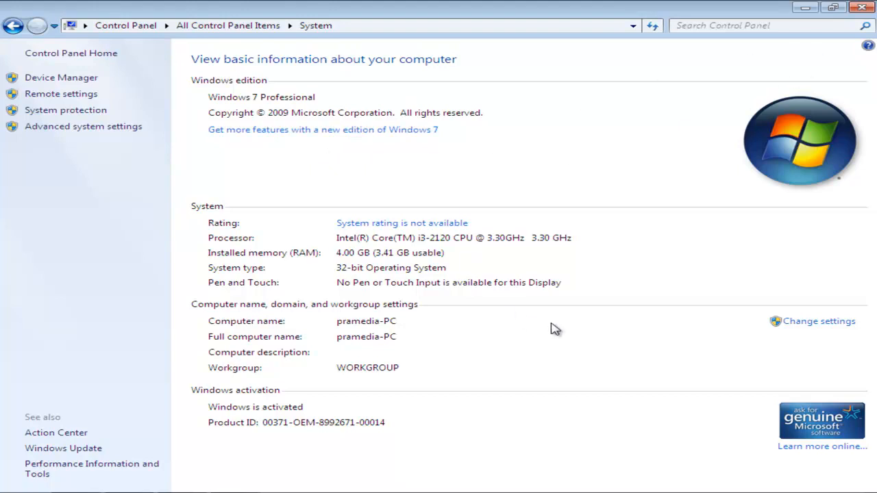
{"action": "left_click", "coordinate": [861, 9]}
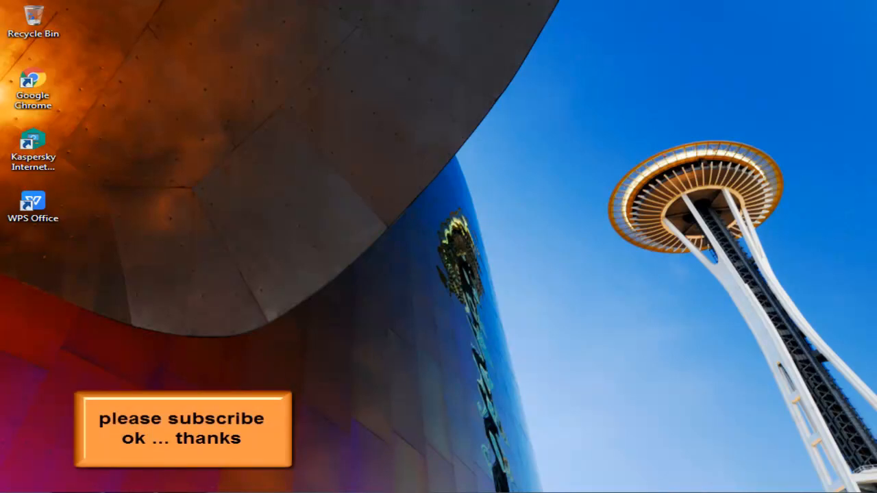
Switch to the empty Microsoft Excel workbook, view it maximized, and close it.
{"action": "left_click", "coordinate": [85, 492]}
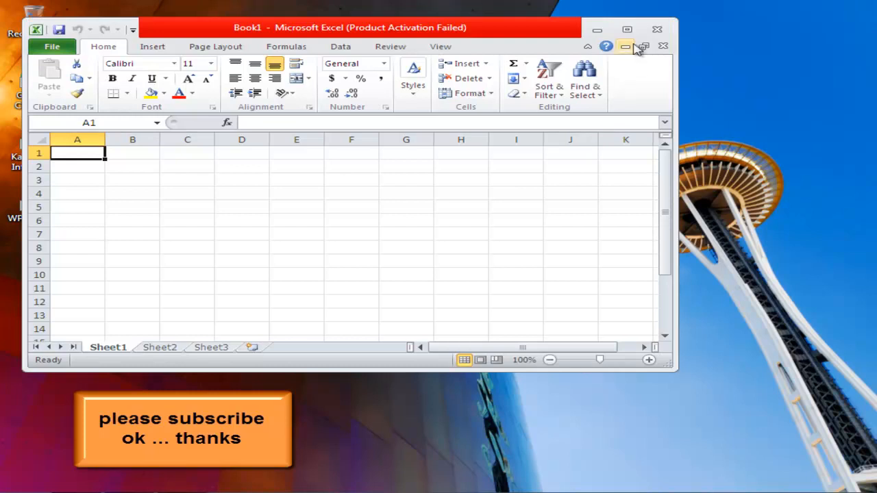
{"action": "left_click", "coordinate": [627, 30]}
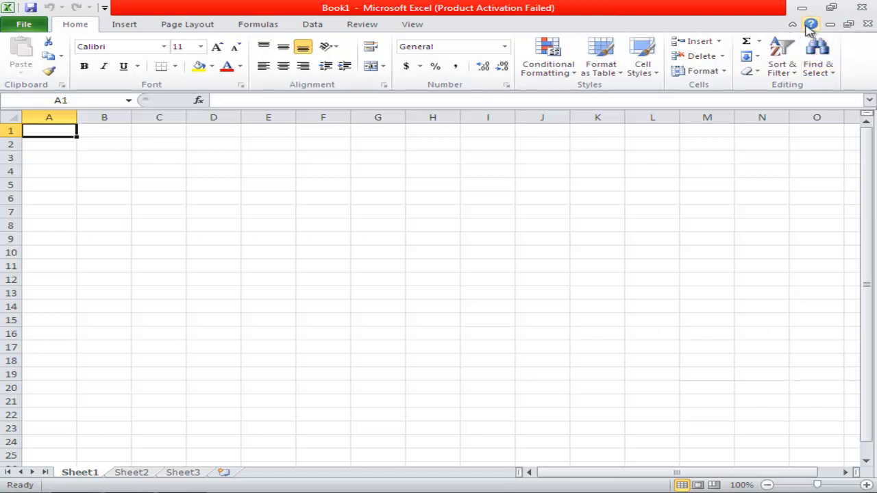
{"action": "left_click", "coordinate": [863, 8]}
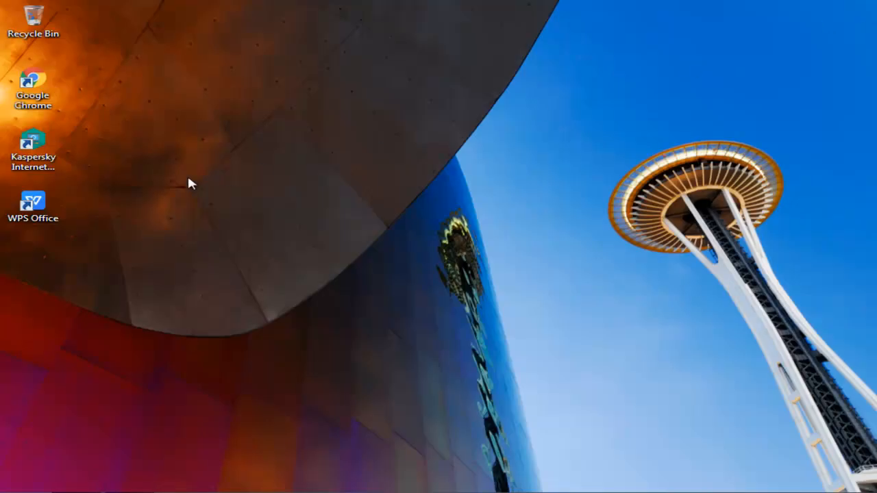
Launch WPS Office and create a new blank spreadsheet.
{"action": "double_click", "coordinate": [45, 210]}
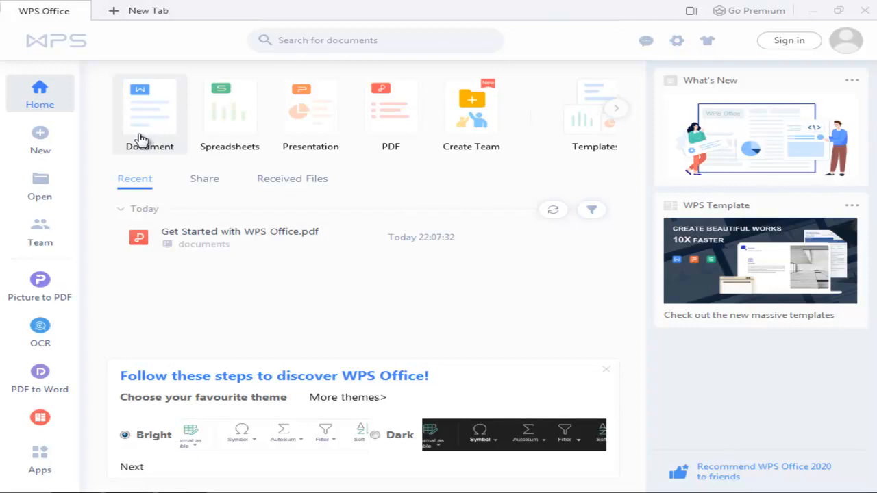
{"action": "left_click", "coordinate": [241, 129]}
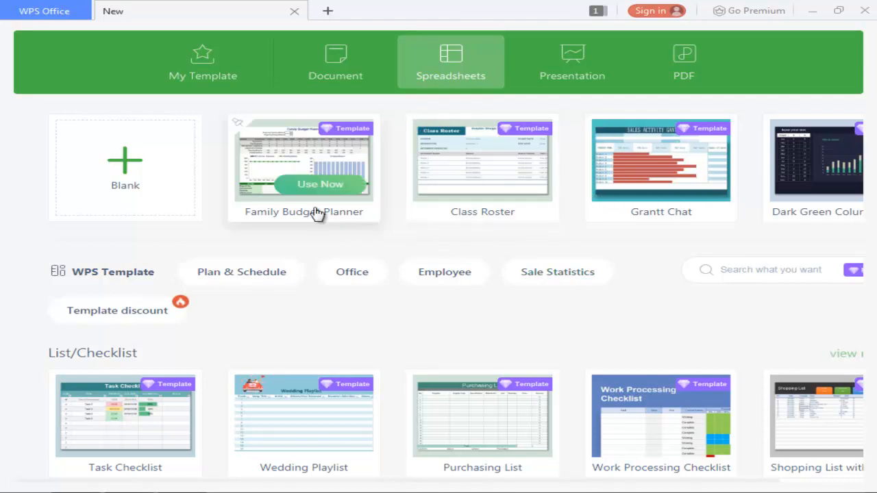
{"action": "left_click", "coordinate": [164, 177]}
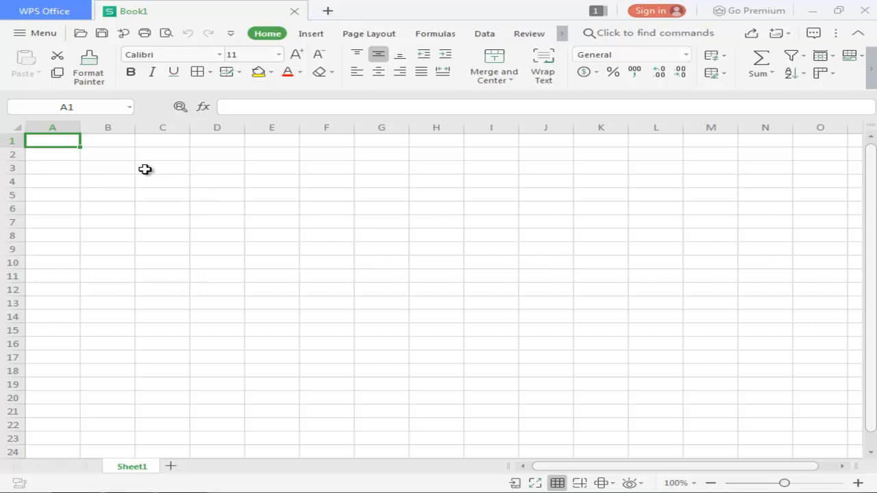
Select cells B1, C1, D1, D4, D7 and B5 one after another on the empty sheet.
{"action": "left_click", "coordinate": [122, 145]}
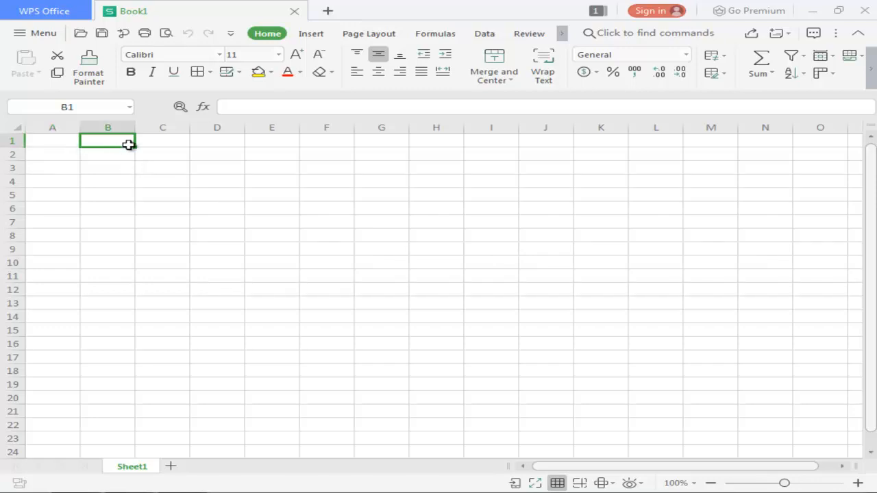
{"action": "left_click", "coordinate": [174, 145]}
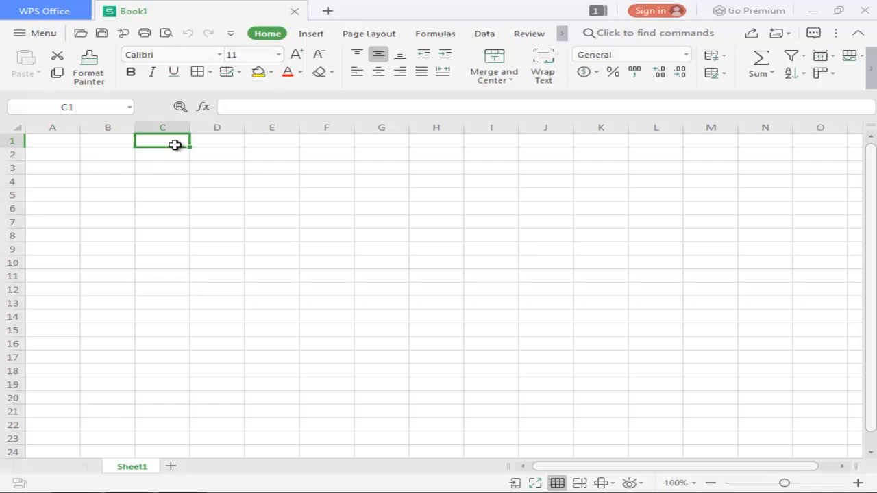
{"action": "left_click", "coordinate": [218, 145]}
{"action": "left_click", "coordinate": [218, 183]}
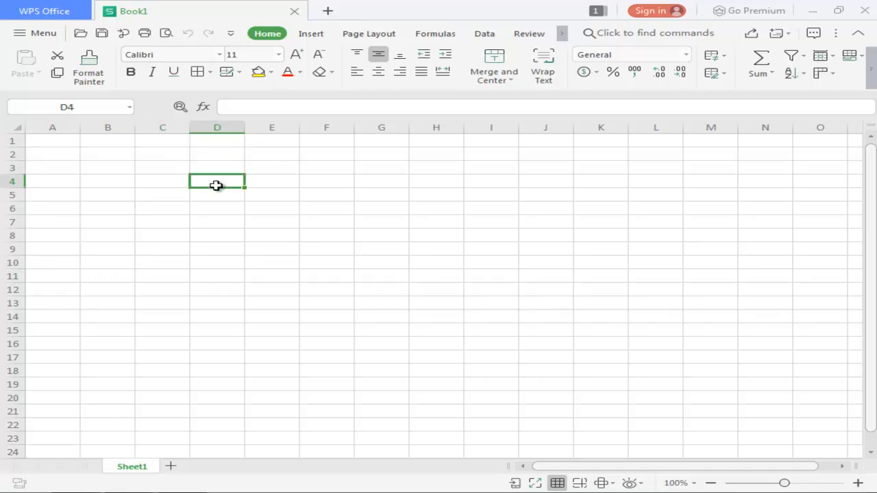
{"action": "left_click", "coordinate": [219, 224]}
{"action": "left_click", "coordinate": [128, 198]}
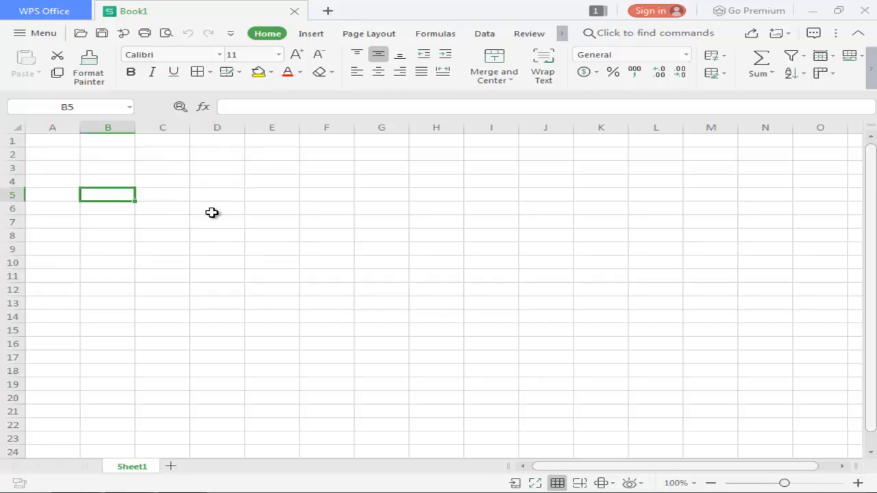
Move the active cell one cell at a time around B5 and along row 6, ending at D6.
{"action": "key", "text": "Left"}
{"action": "key", "text": "Right"}
{"action": "key", "text": "Up"}
{"action": "key", "text": "Down"}
{"action": "key", "text": "Down"}
{"action": "key", "text": "Left"}
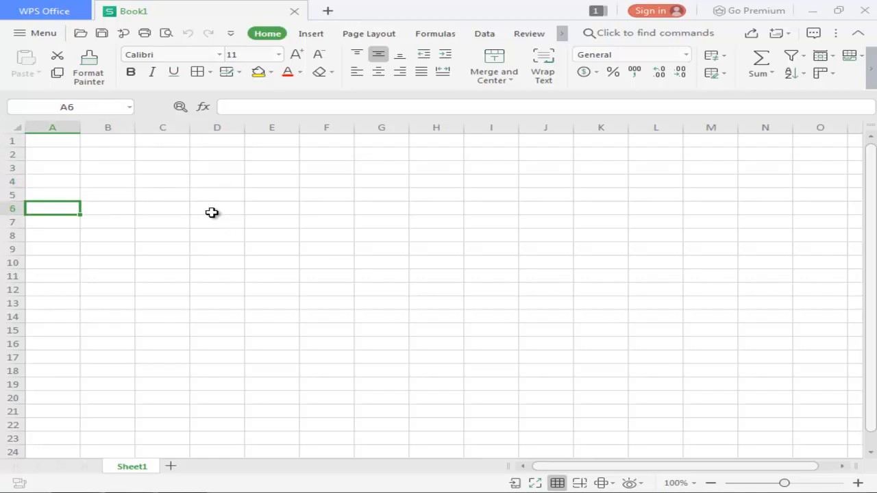
{"action": "key", "text": "Right"}
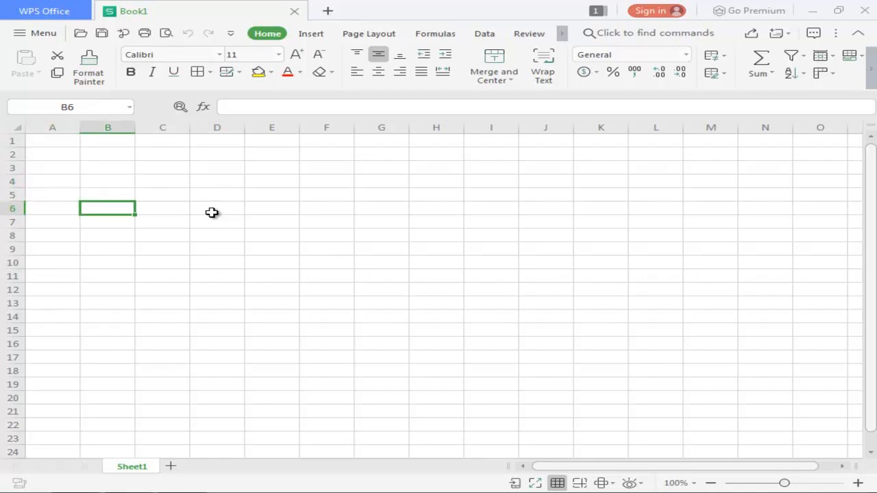
{"action": "key", "text": "Right"}
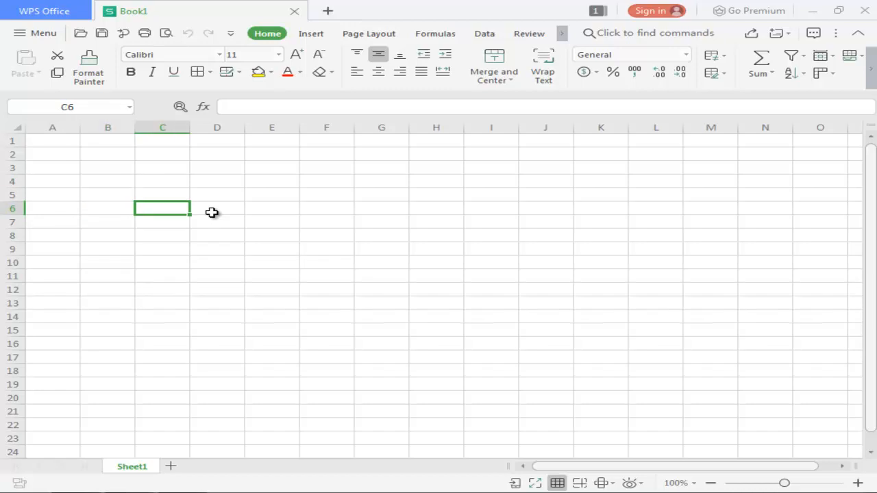
{"action": "key", "text": "Left"}
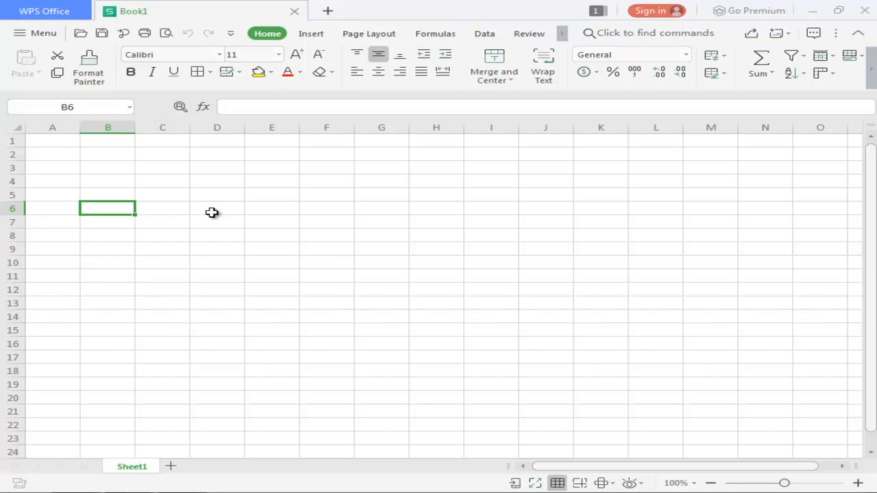
{"action": "key", "text": "Right"}
{"action": "key", "text": "Right"}
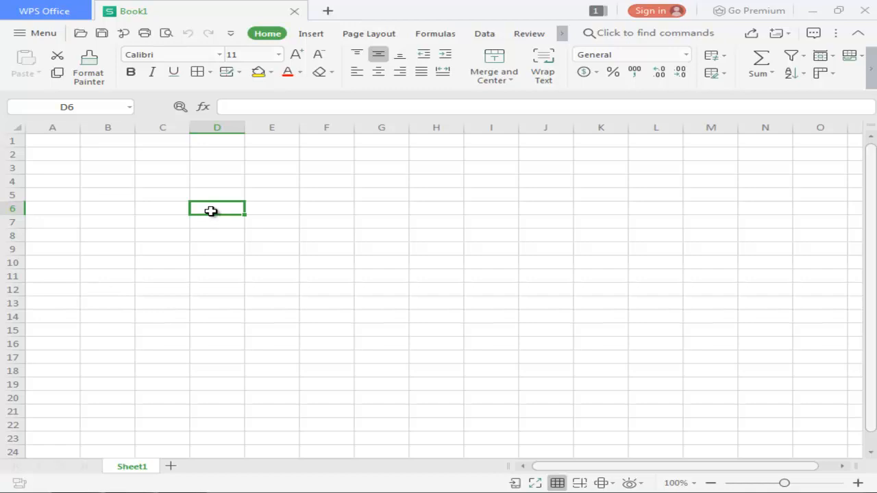
Enter the title "membuat tabel" in cell A1.
{"action": "left_click", "coordinate": [72, 146]}
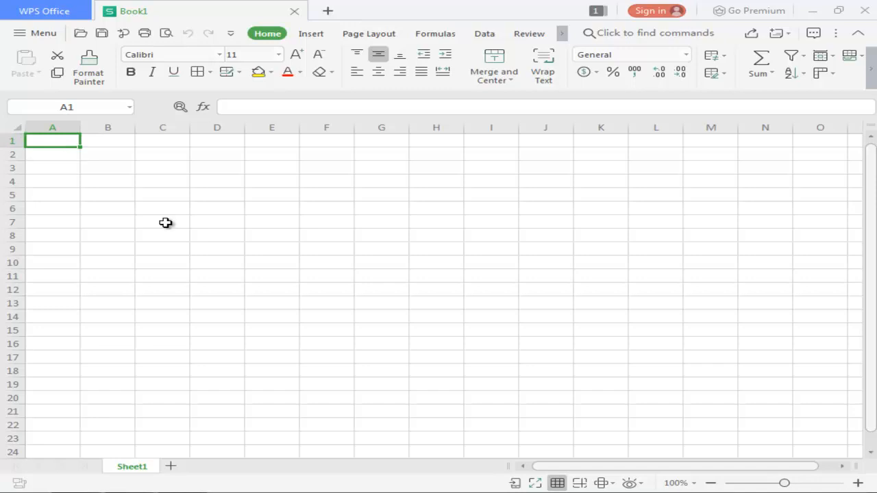
{"action": "type", "text": "membua"}
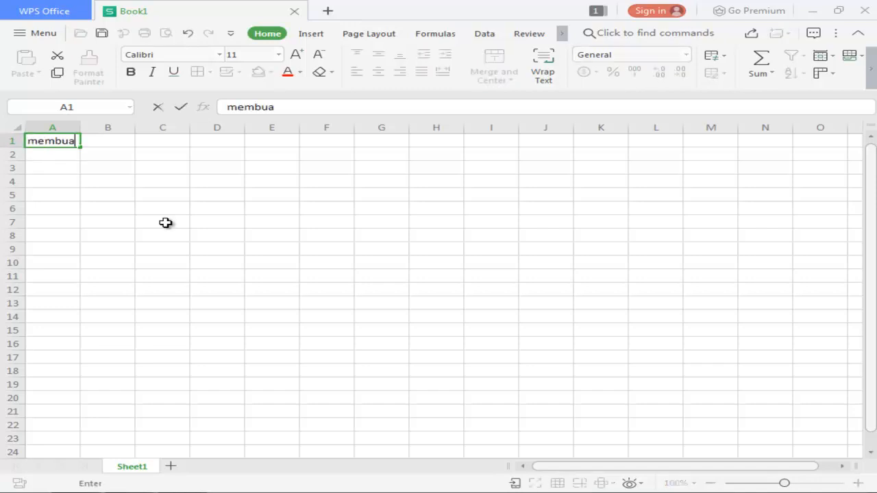
{"action": "type", "text": "t tabel"}
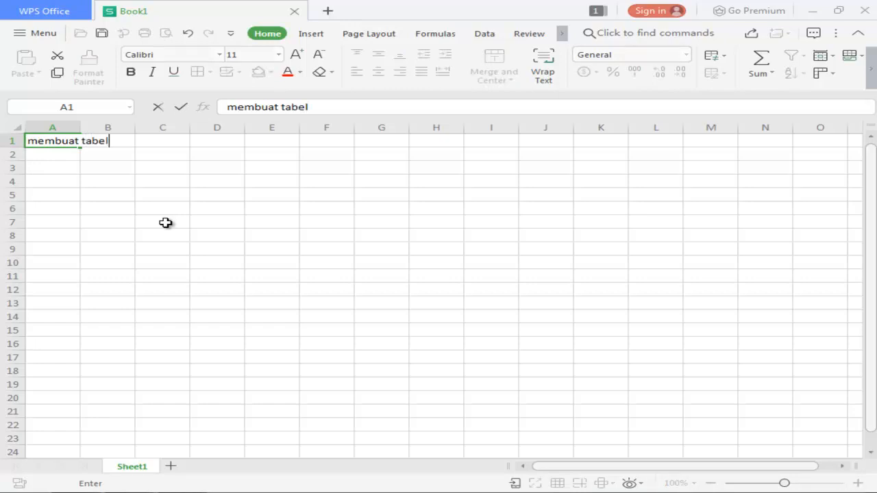
{"action": "key", "text": "Return"}
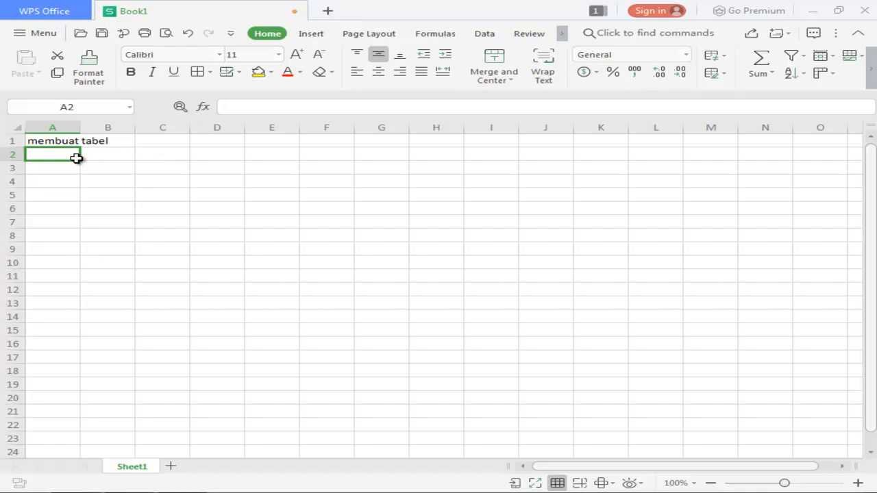
Enter the column headers "nomor" in cell A2 and "nama barang" in cell B2.
{"action": "type", "text": "nomor"}
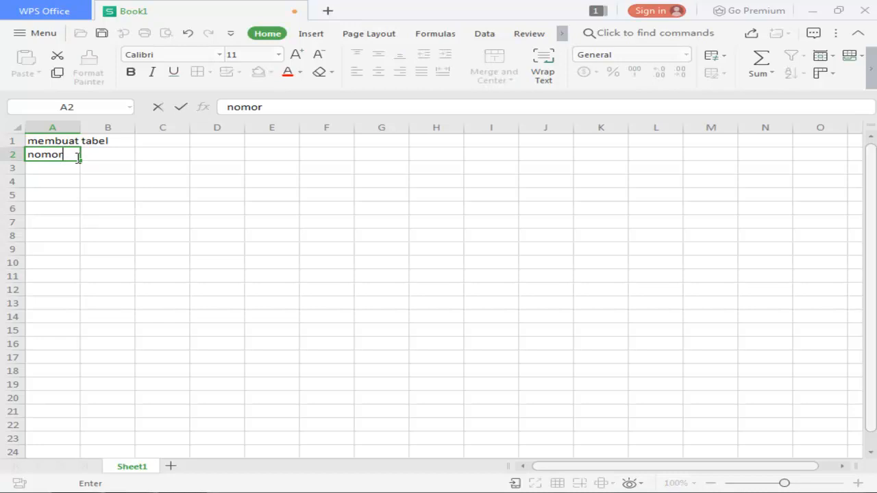
{"action": "key", "text": "Tab"}
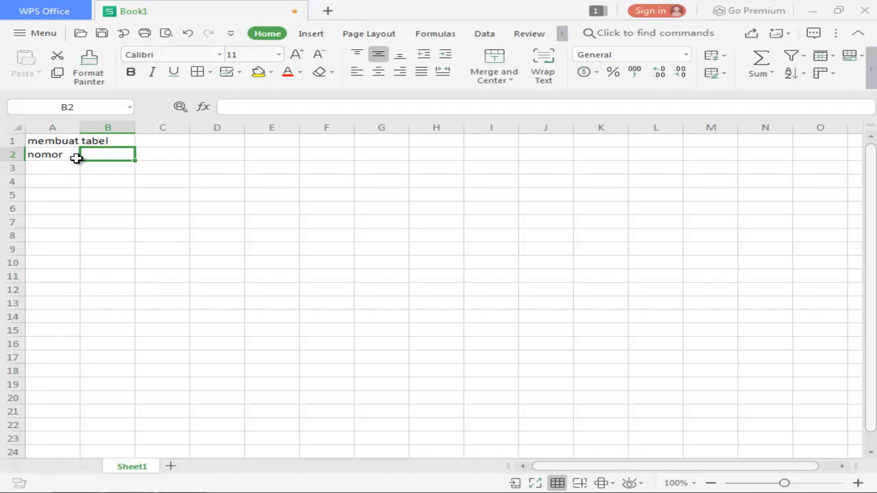
{"action": "type", "text": "nama barang"}
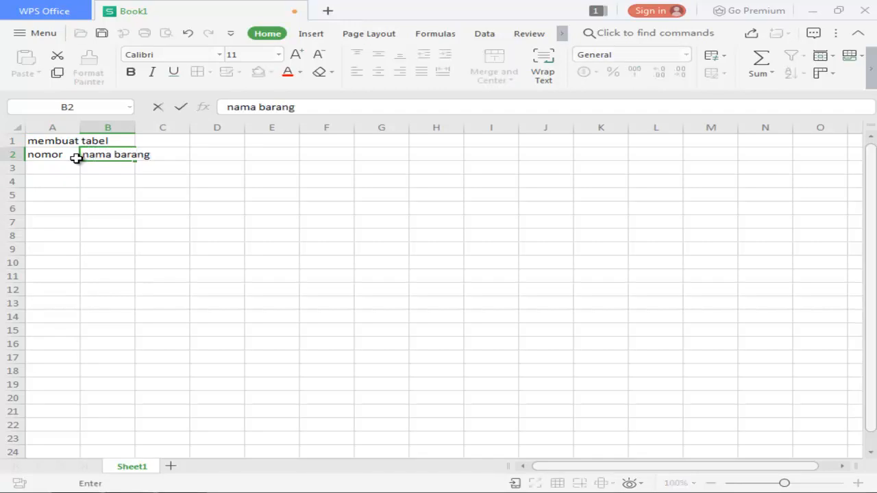
{"action": "key", "text": "Return"}
{"action": "key", "text": "Up"}
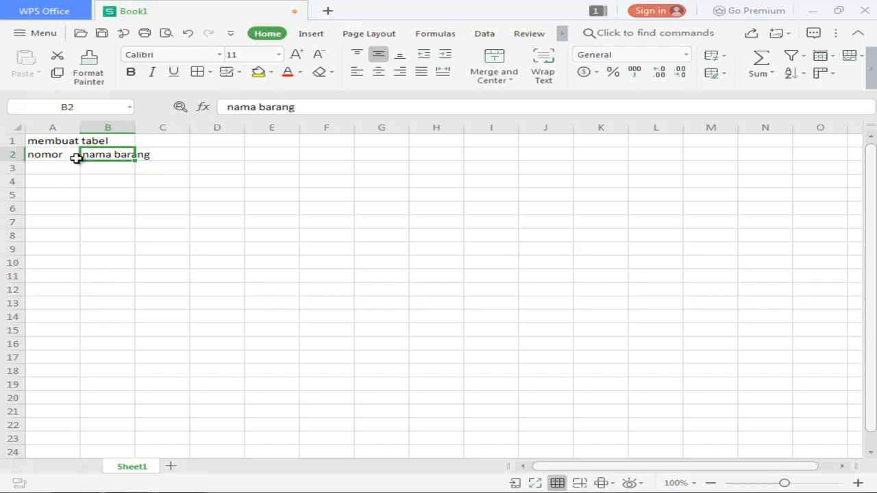
{"action": "key", "text": "Right"}
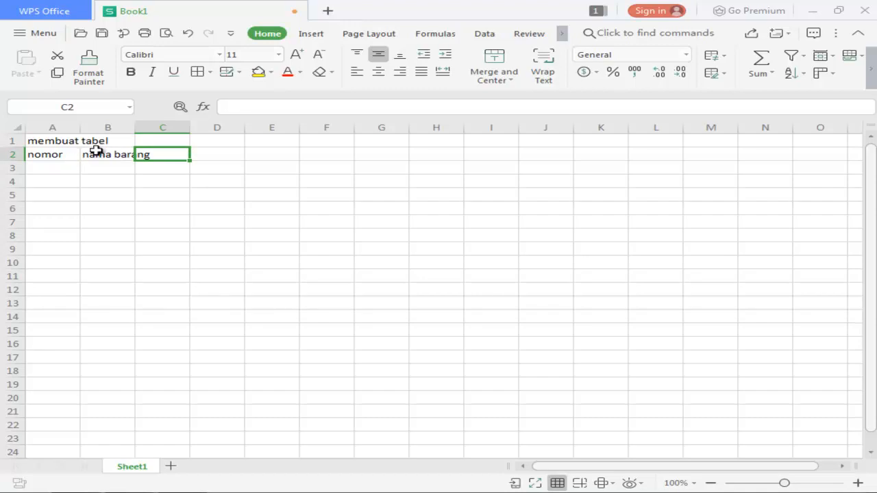
Widen column B until its header fits inside the cell, and select cell C2.
{"action": "left_click", "coordinate": [92, 153]}
{"action": "left_click_drag", "start_coordinate": [135, 128], "coordinate": [213, 132]}
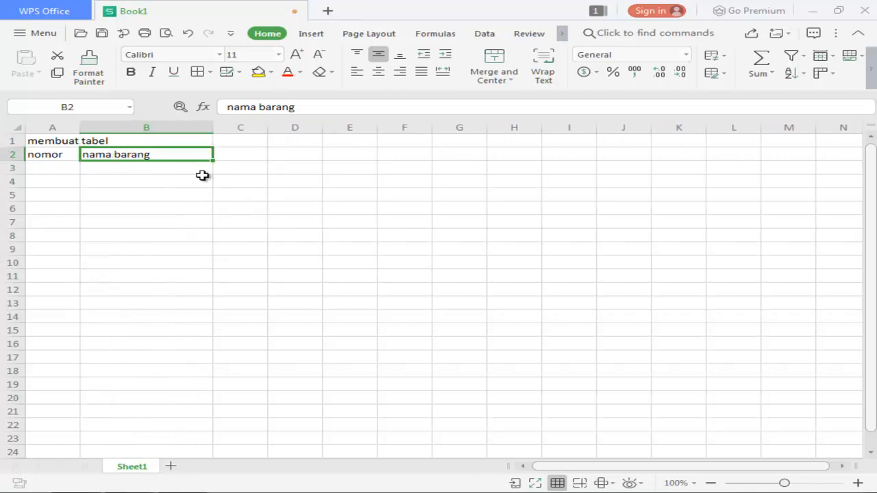
{"action": "left_click", "coordinate": [259, 155]}
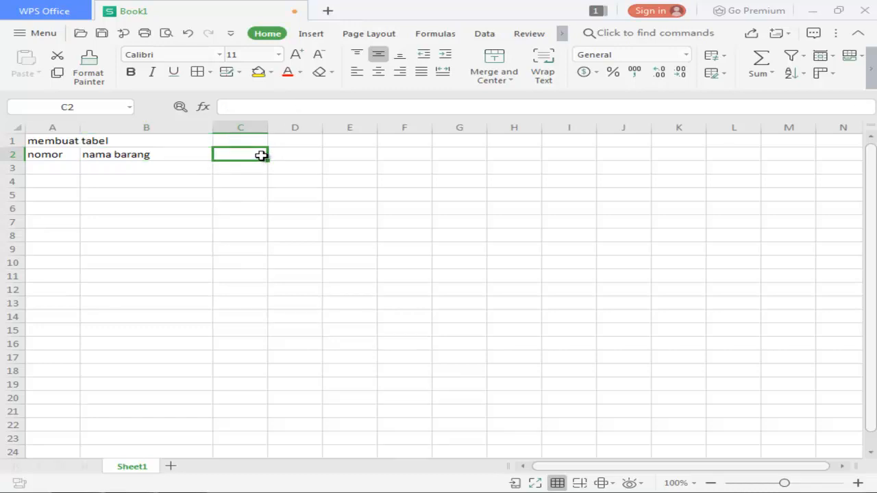
{"action": "type", "text": "jum"}
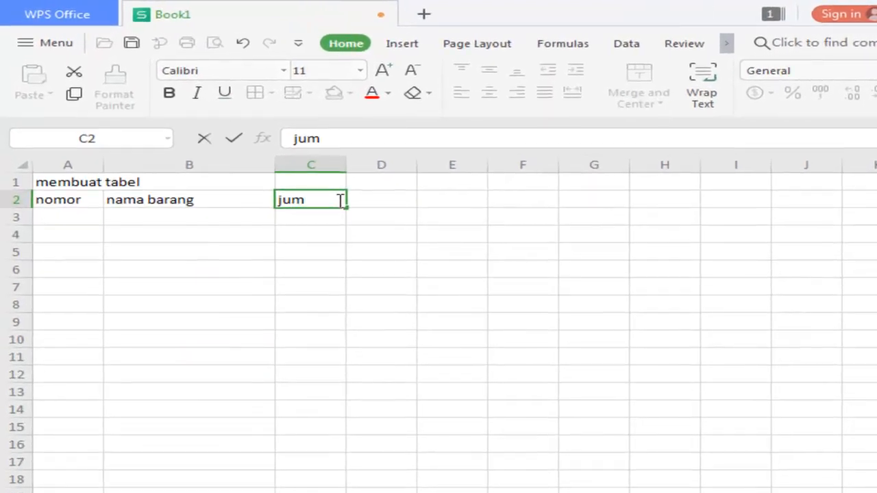
{"action": "type", "text": "lah"}
{"action": "key", "text": "BackSpace"}
{"action": "key", "text": "BackSpace"}
{"action": "key", "text": "BackSpace"}
{"action": "key", "text": "BackSpace"}
{"action": "key", "text": "BackSpace"}
{"action": "key", "text": "BackSpace"}
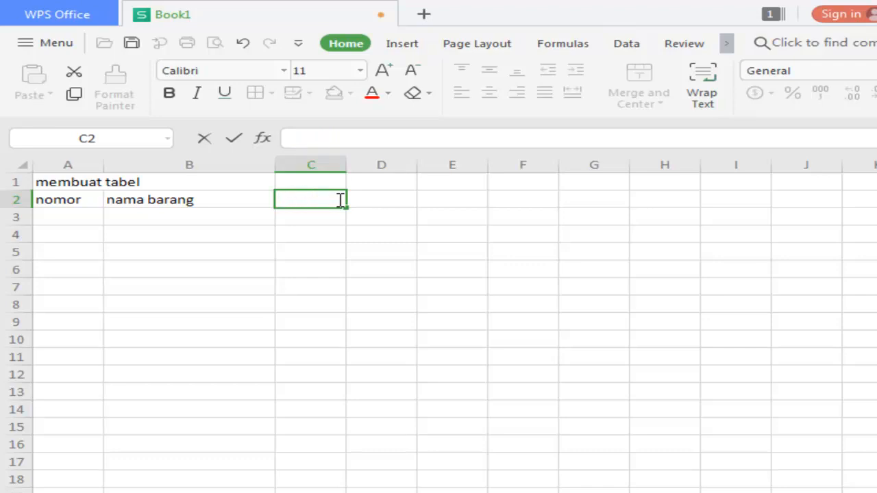
{"action": "type", "text": "s"}
{"action": "key", "text": "BackSpace"}
{"action": "type", "text": "j"}
{"action": "key", "text": "BackSpace"}
{"action": "type", "text": "taua"}
{"action": "key", "text": "BackSpace"}
{"action": "key", "text": "BackSpace"}
{"action": "key", "text": "BackSpace"}
{"action": "key", "text": "BackSpace"}
Enter the column headers "satuan" in cell C2, "jumlah" in D2 and "harga" in E2.
{"action": "type", "text": "satuan"}
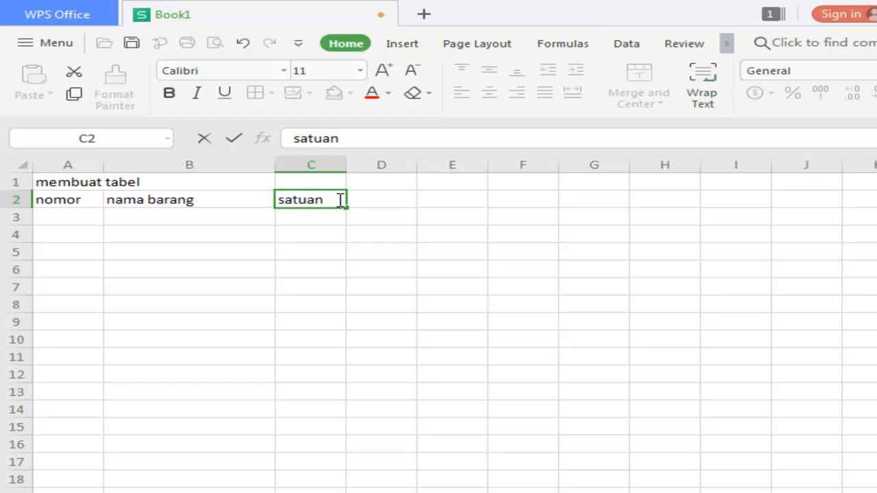
{"action": "key", "text": "Tab"}
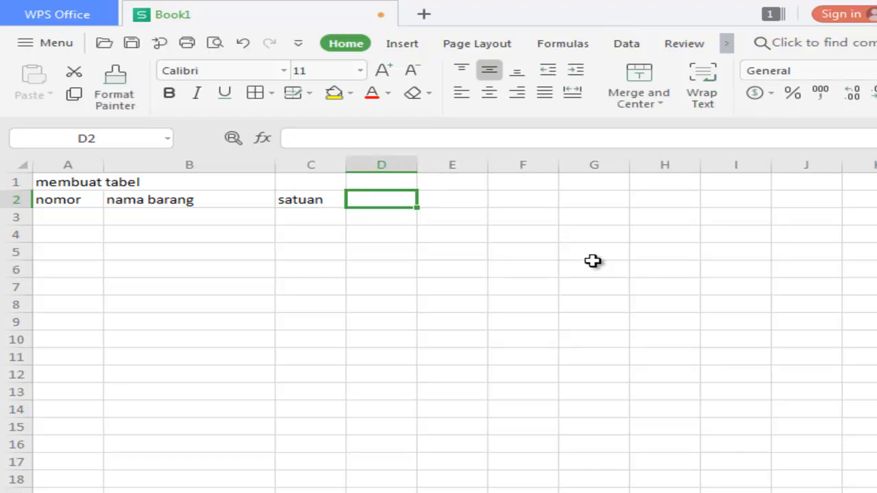
{"action": "type", "text": "ju"}
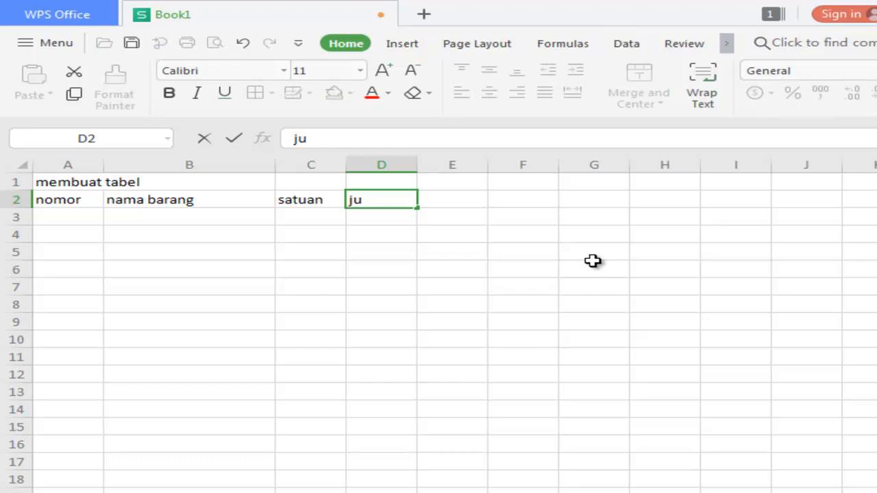
{"action": "type", "text": "mlah"}
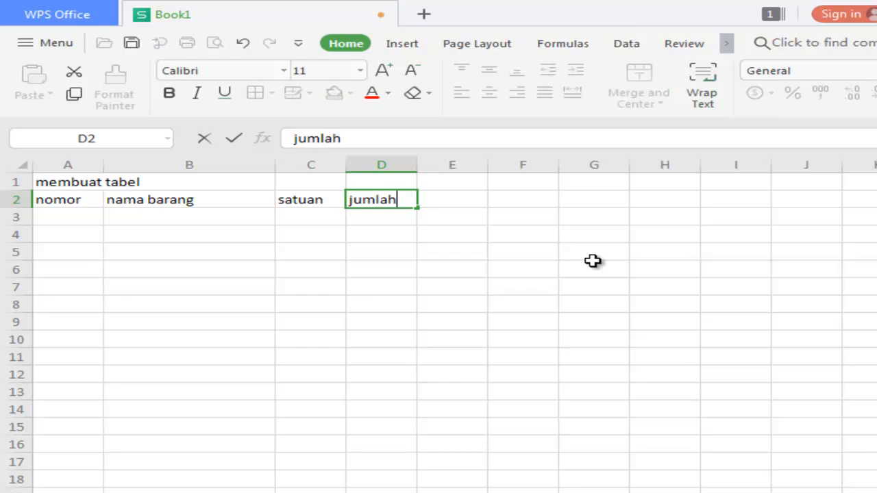
{"action": "key", "text": "Tab"}
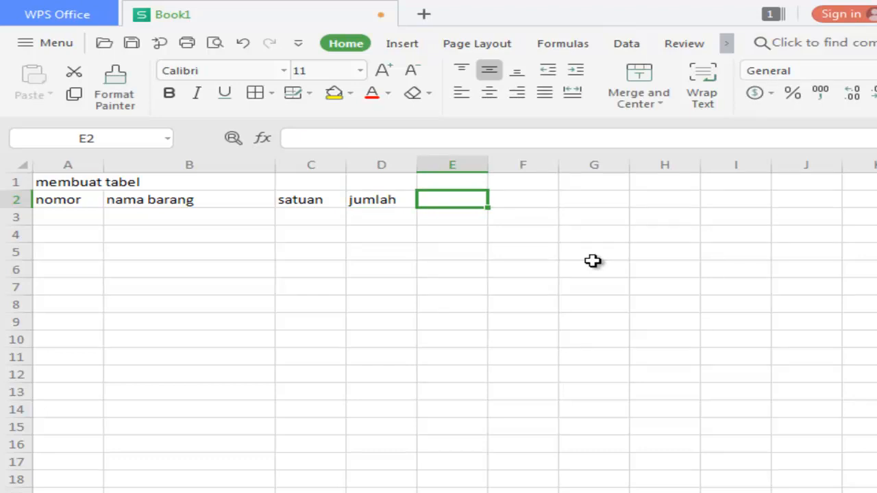
{"action": "type", "text": "harga"}
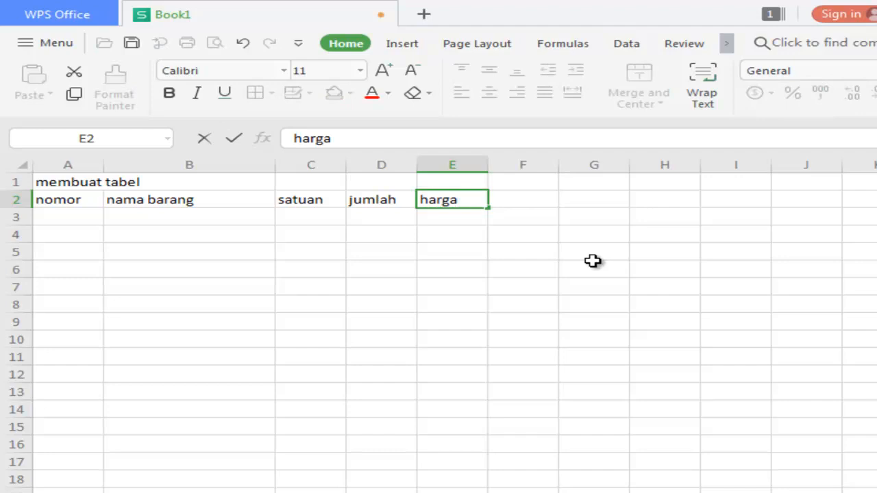
{"action": "key", "text": "Tab"}
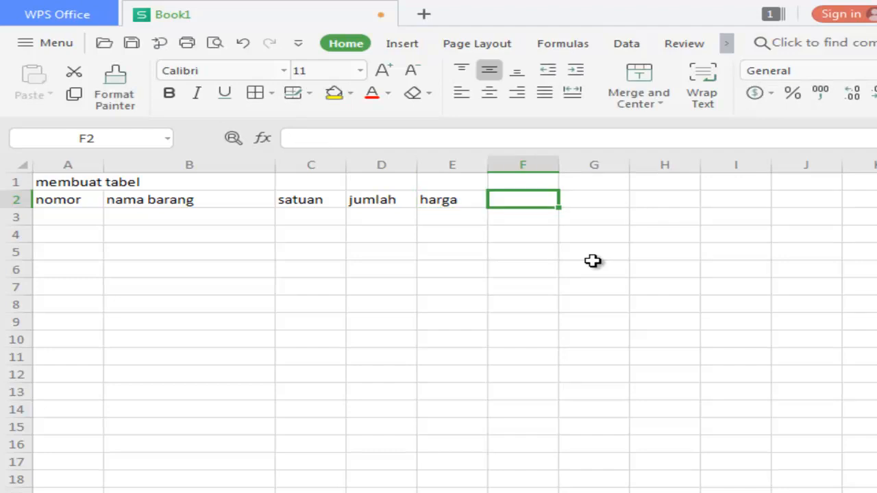
Start the first goods row with number 1 in cell A3 and item name "SEMEN" in B3.
{"action": "left_click", "coordinate": [70, 219]}
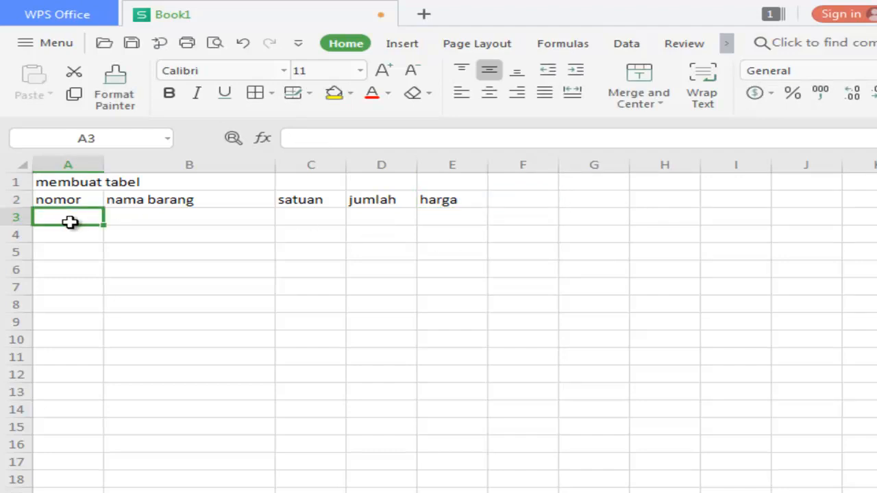
{"action": "type", "text": "1"}
{"action": "key", "text": "Tab"}
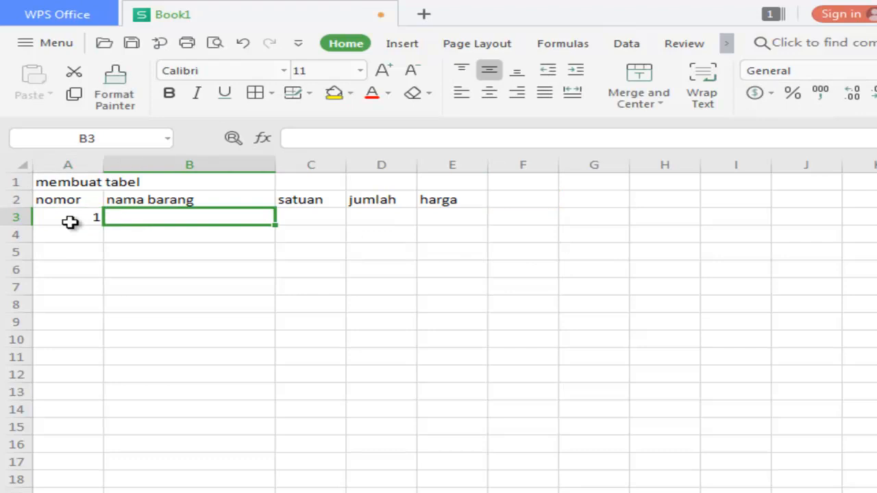
{"action": "type", "text": "SE"}
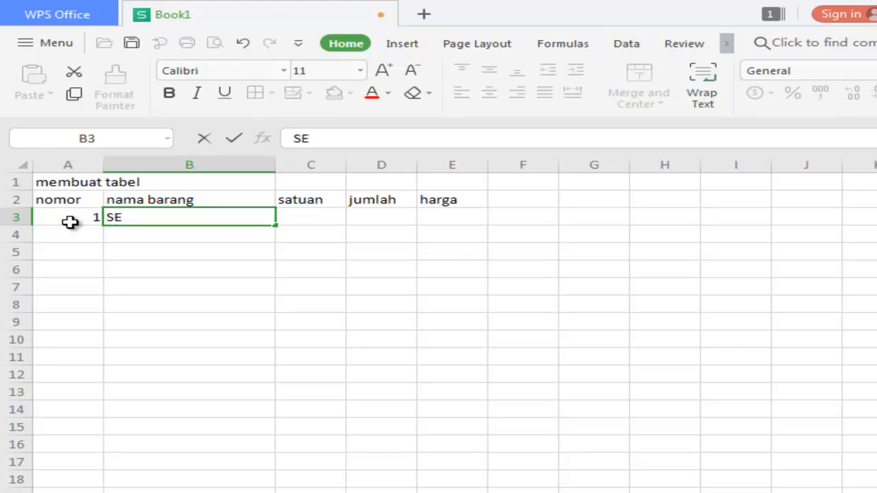
{"action": "key", "text": "BackSpace"}
{"action": "type", "text": "EMEN"}
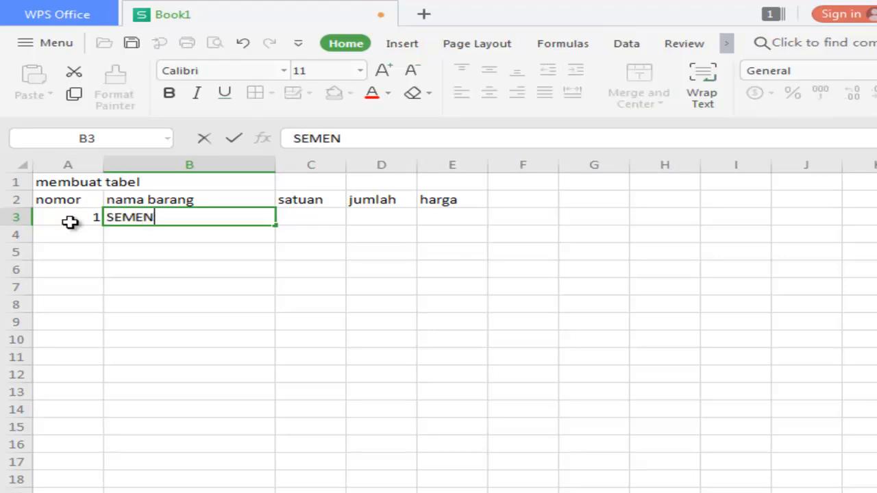
{"action": "key", "text": "Tab"}
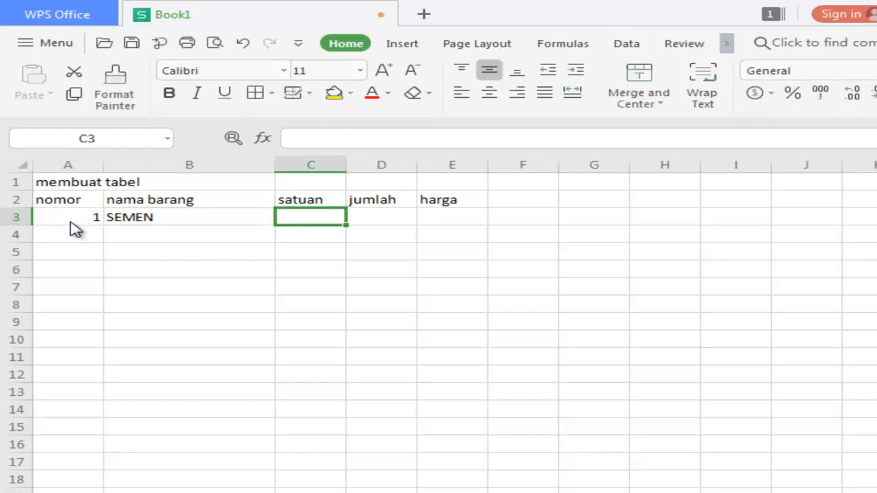
Complete the first goods row with unit "SAK" in cell C3, quantity 4 in D3 and price 65000 in E3.
{"action": "type", "text": "4"}
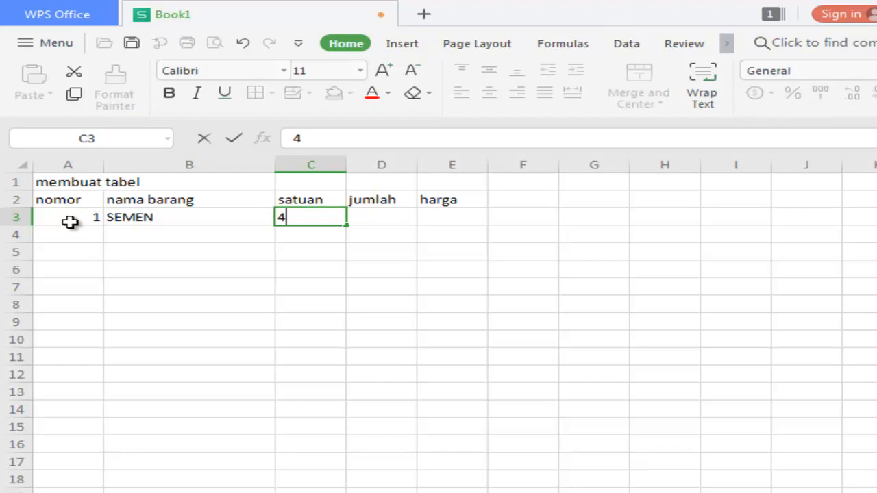
{"action": "key", "text": "BackSpace"}
{"action": "type", "text": "SAK"}
{"action": "key", "text": "Tab"}
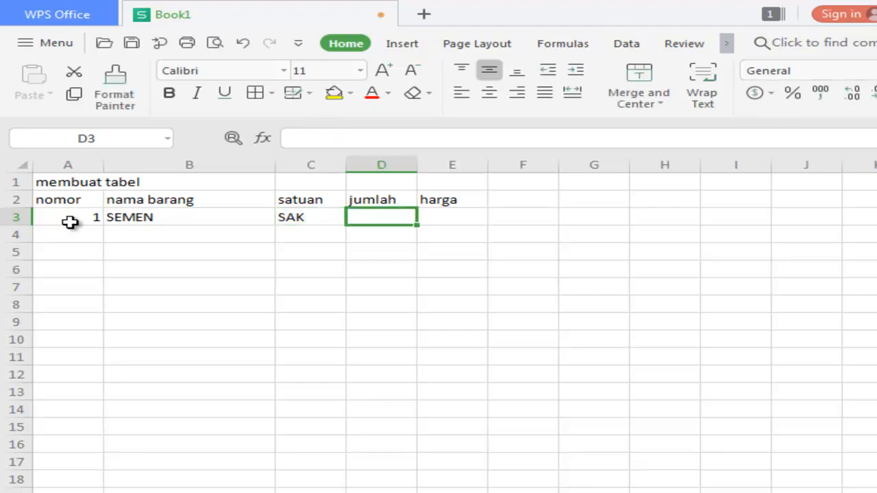
{"action": "type", "text": "4"}
{"action": "key", "text": "Tab"}
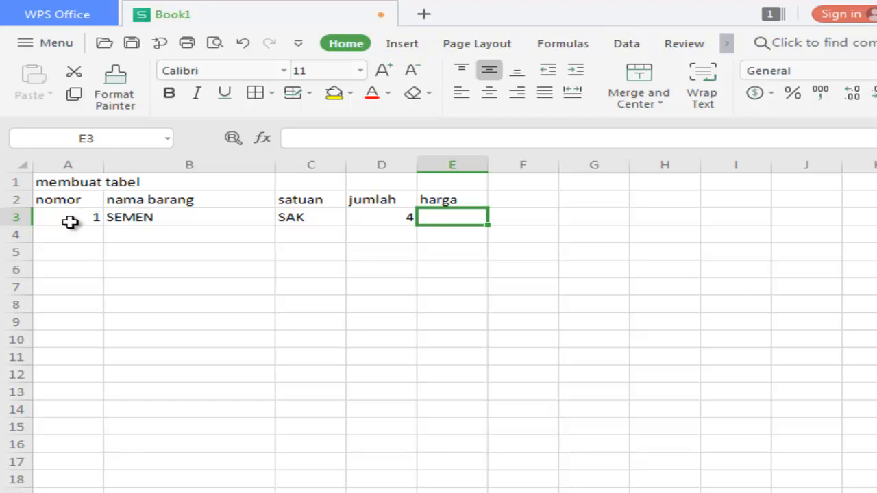
{"action": "type", "text": "65"}
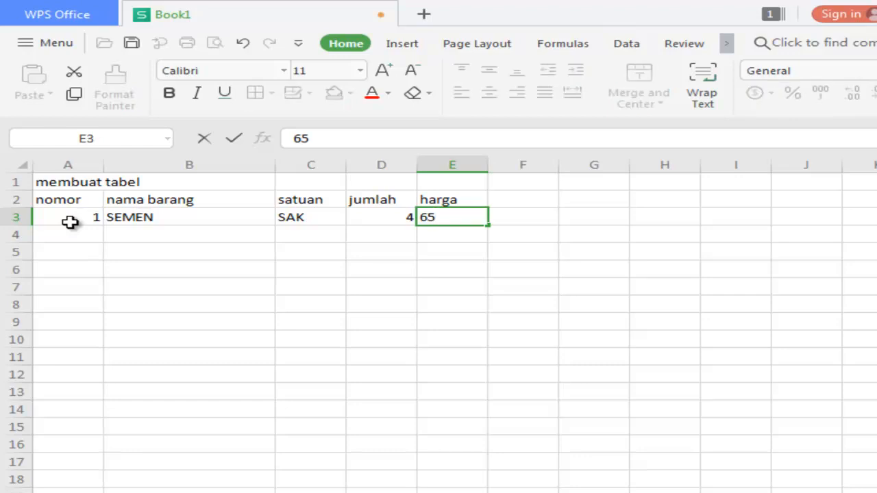
{"action": "type", "text": "000"}
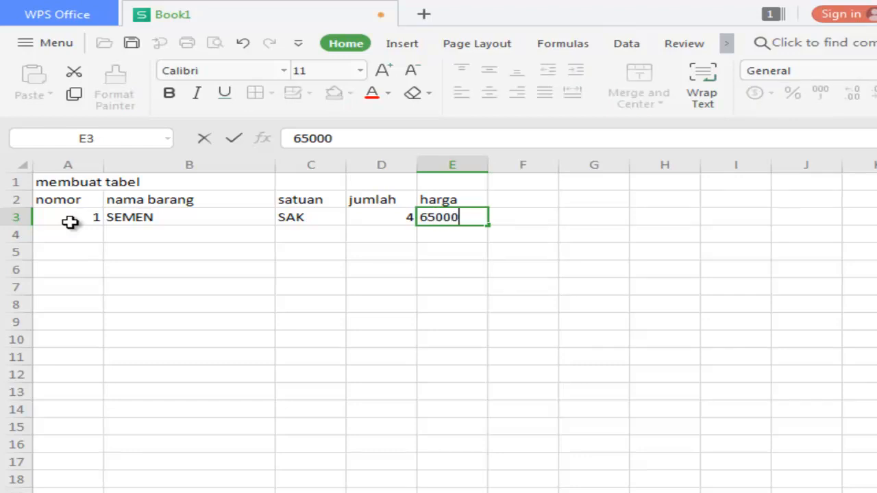
{"action": "key", "text": "Return"}
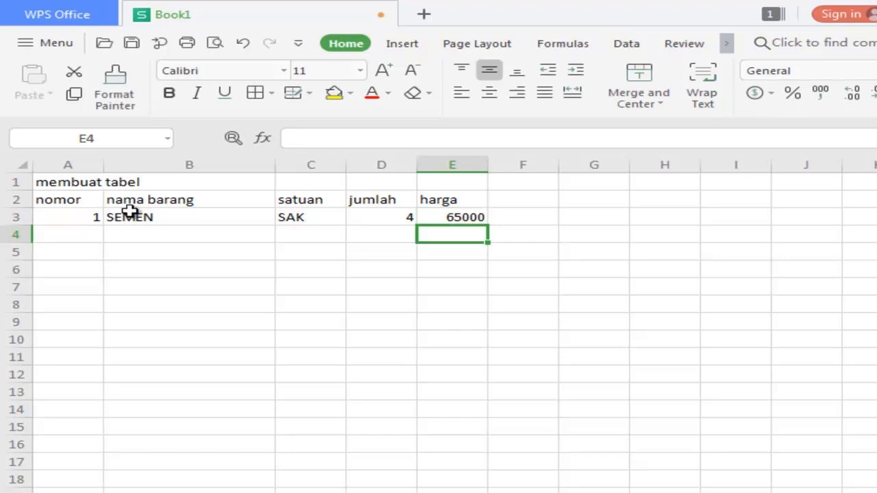
Enter the column header "Total harga" in cell F2.
{"action": "left_click", "coordinate": [528, 198]}
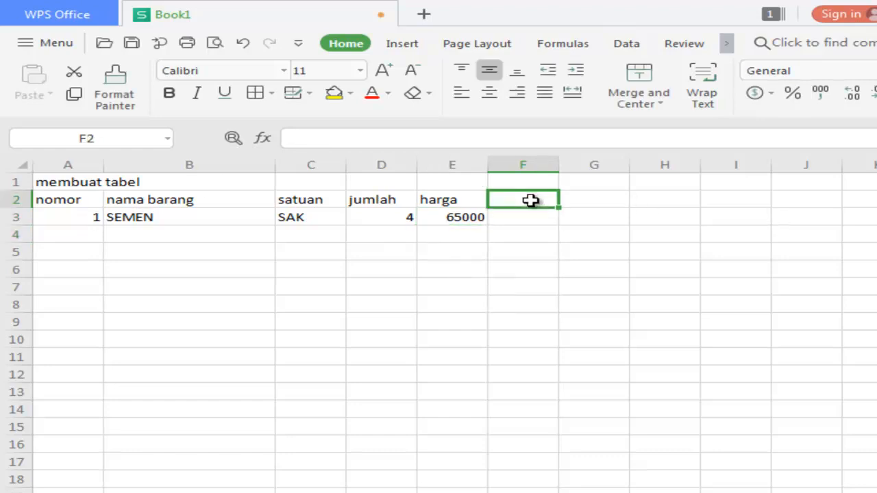
{"action": "left_click", "coordinate": [407, 222]}
{"action": "left_click", "coordinate": [470, 221]}
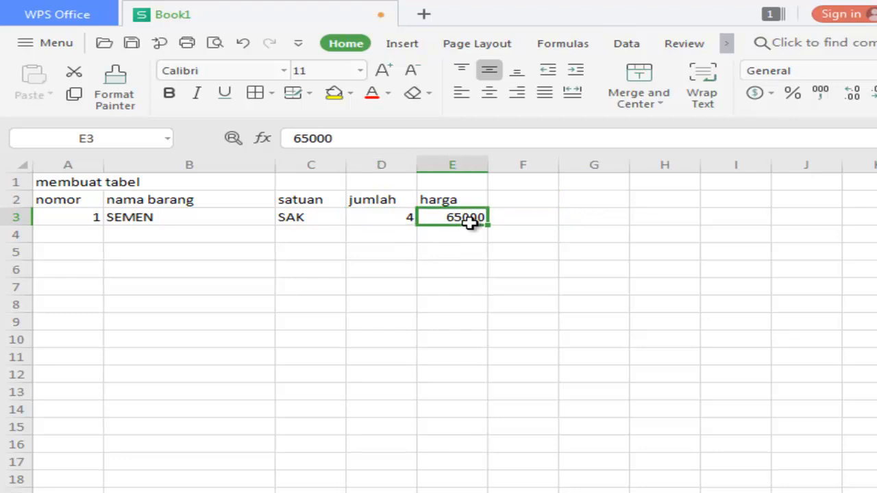
{"action": "left_click", "coordinate": [545, 203]}
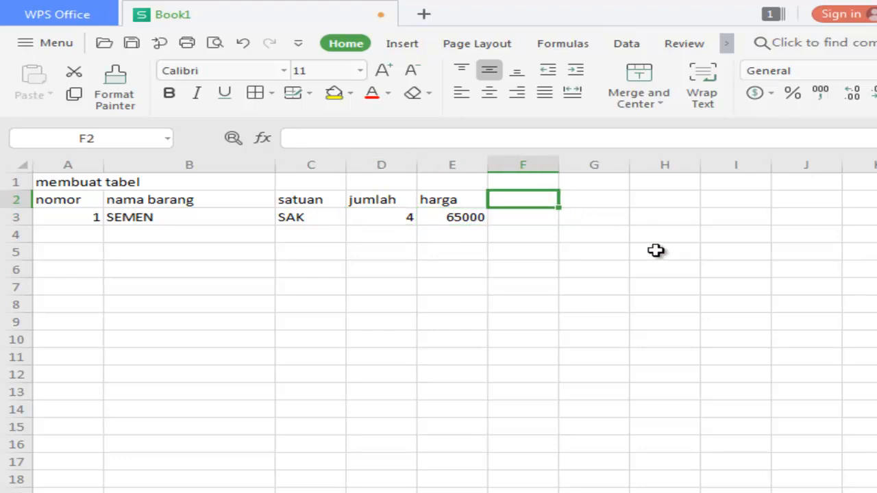
{"action": "type", "text": "TO"}
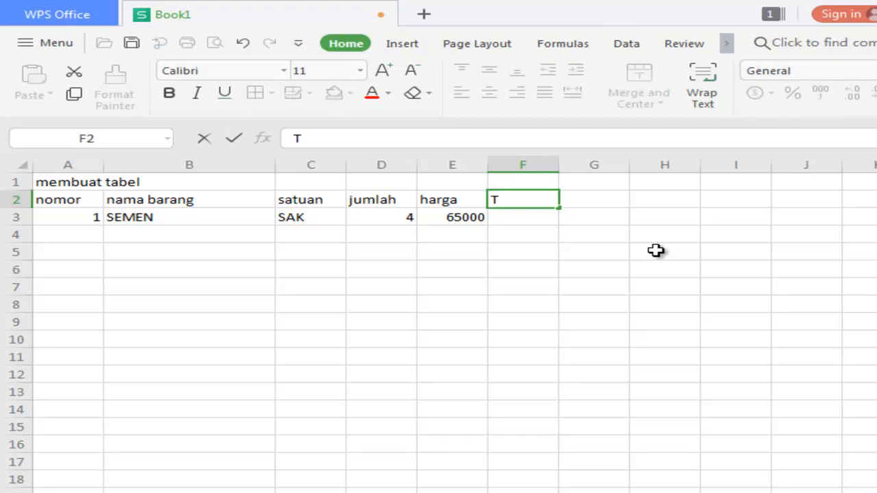
{"action": "key", "text": "BackSpace"}
{"action": "type", "text": "otal harga"}
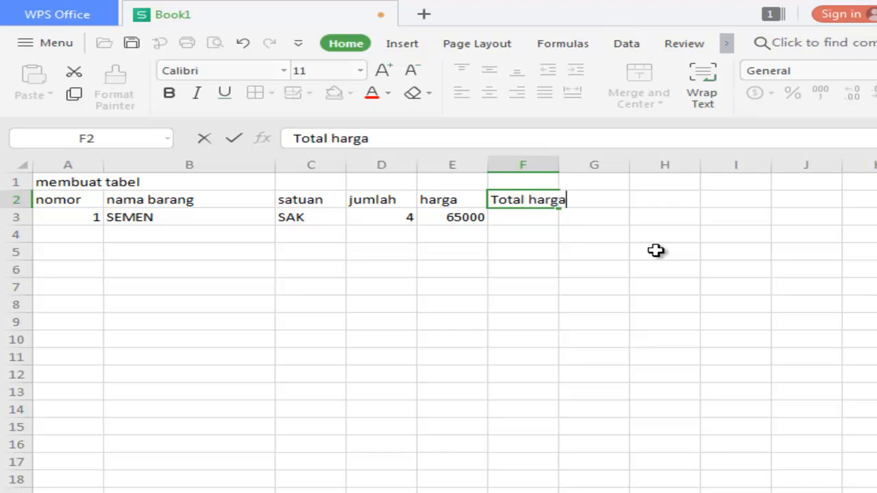
{"action": "key", "text": "Return"}
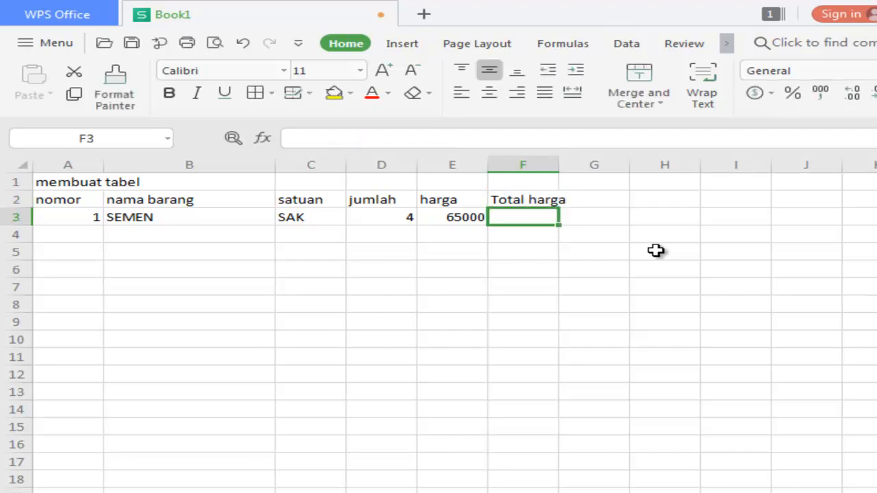
Widen column F until its header fits inside the cell, and select cell F3.
{"action": "left_click", "coordinate": [556, 200]}
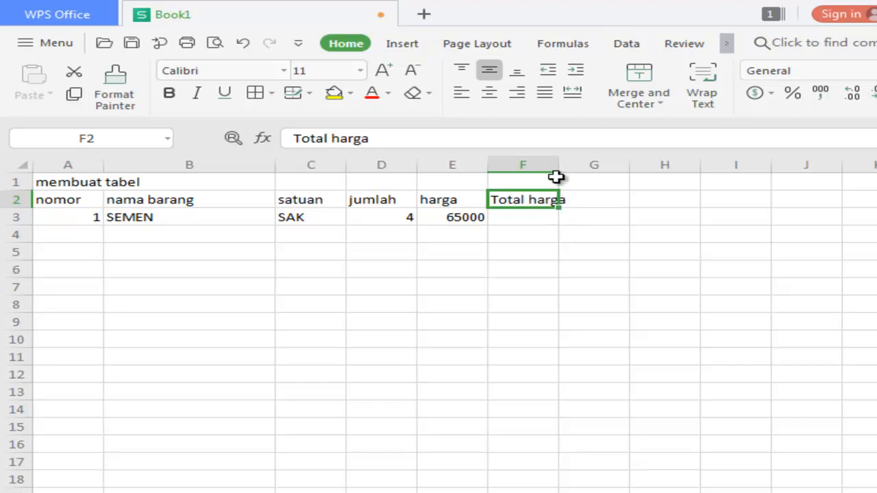
{"action": "left_click", "coordinate": [557, 181]}
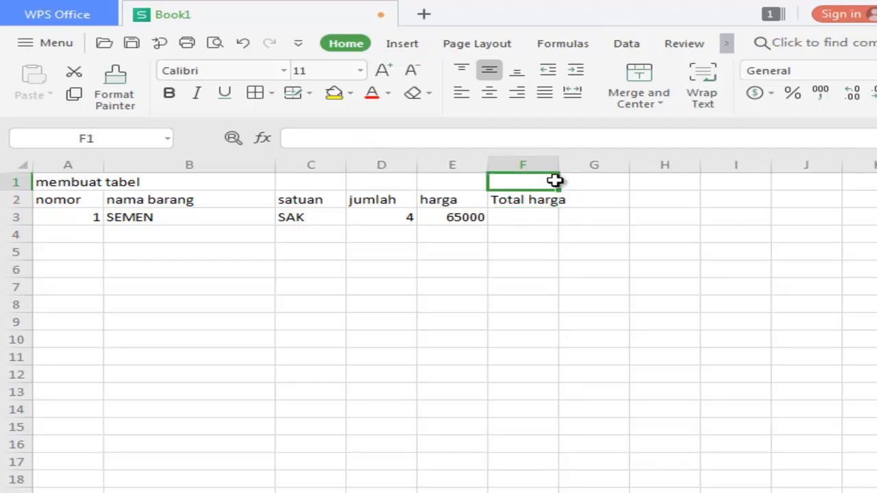
{"action": "left_click", "coordinate": [535, 204]}
{"action": "left_click_drag", "start_coordinate": [559, 167], "coordinate": [581, 167]}
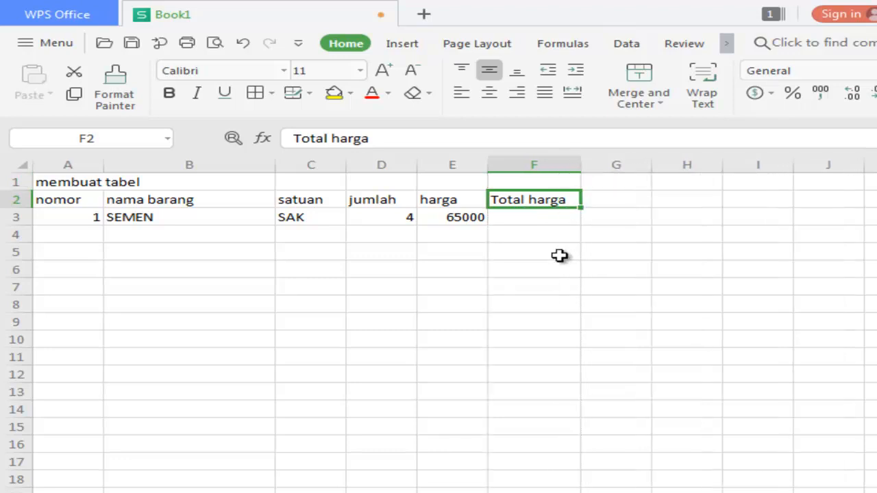
{"action": "left_click", "coordinate": [556, 255]}
{"action": "left_click", "coordinate": [533, 215]}
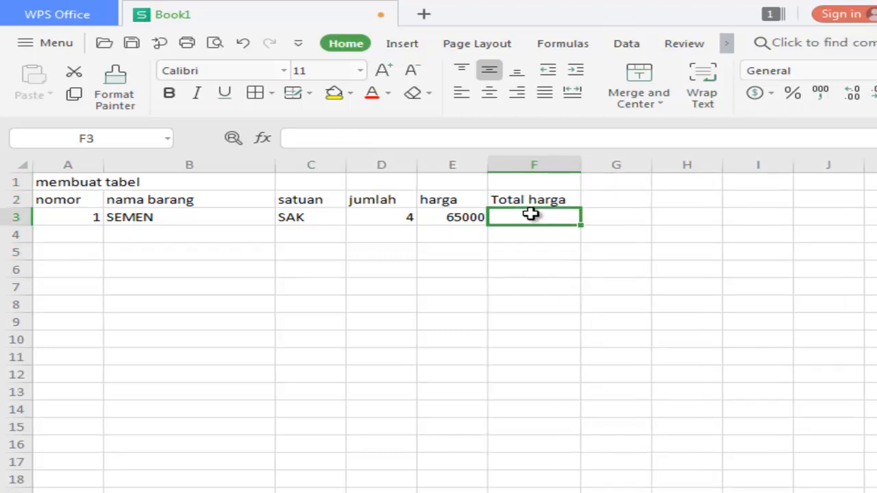
Retype the item name in B3 as "Semen" and the unit in C3 as "Sak", ending on cell F3.
{"action": "left_click", "coordinate": [167, 219]}
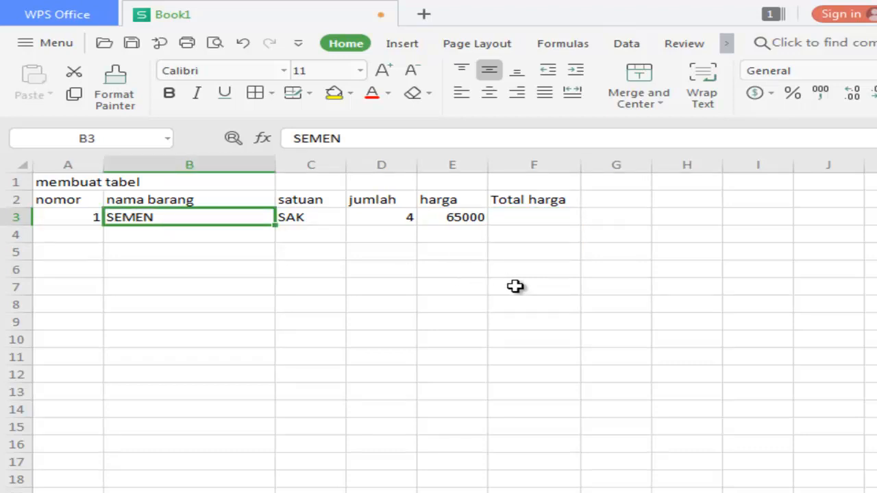
{"action": "type", "text": "Se"}
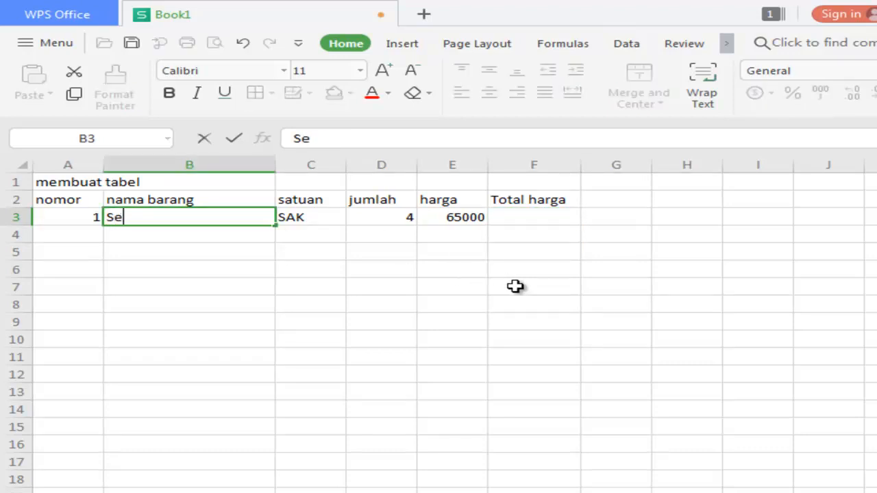
{"action": "type", "text": "men"}
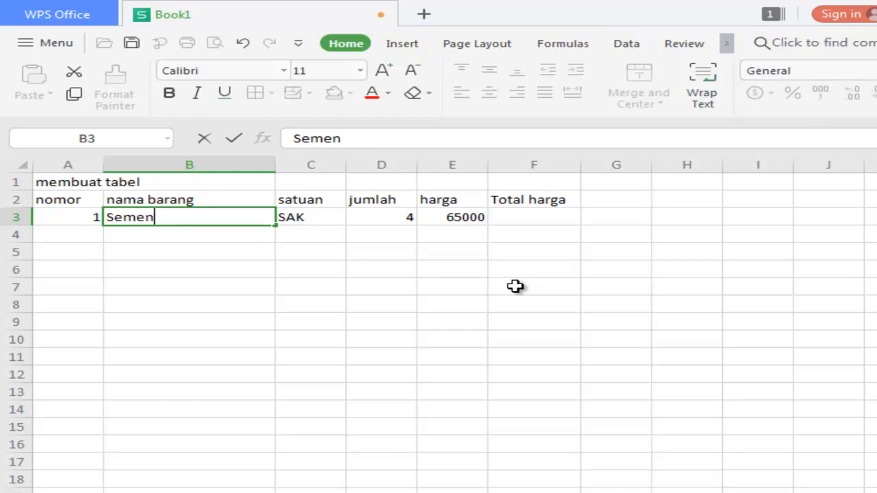
{"action": "key", "text": "Tab"}
{"action": "type", "text": "Sa"}
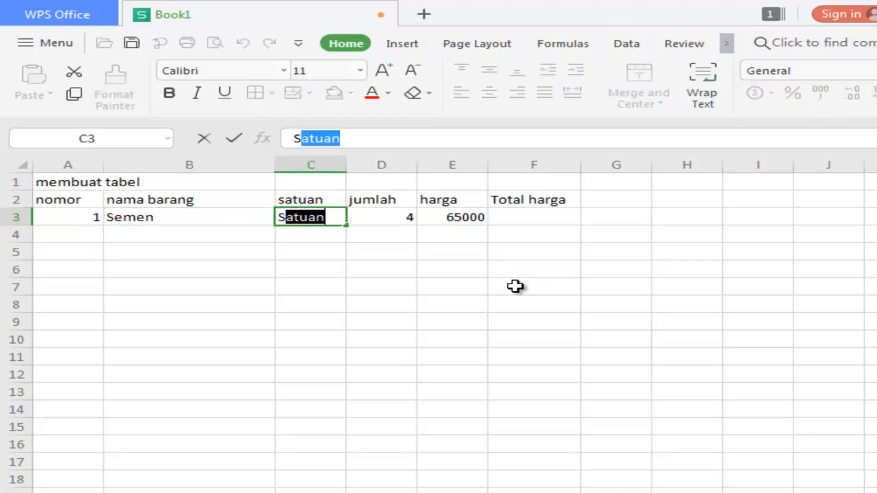
{"action": "type", "text": "k"}
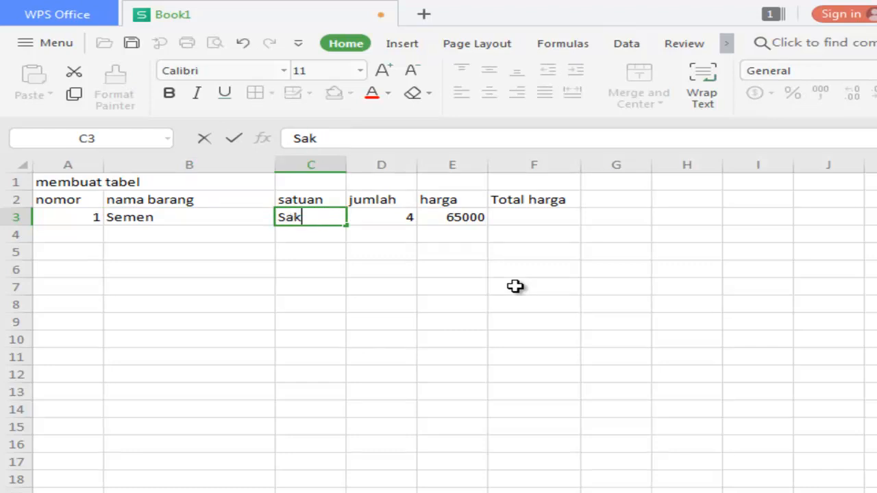
{"action": "key", "text": "Tab"}
{"action": "key", "text": "Tab"}
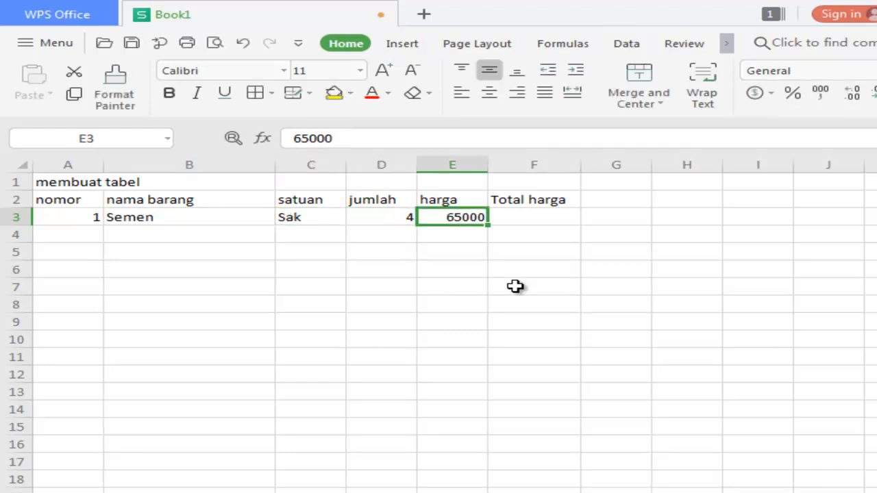
{"action": "left_click", "coordinate": [556, 217]}
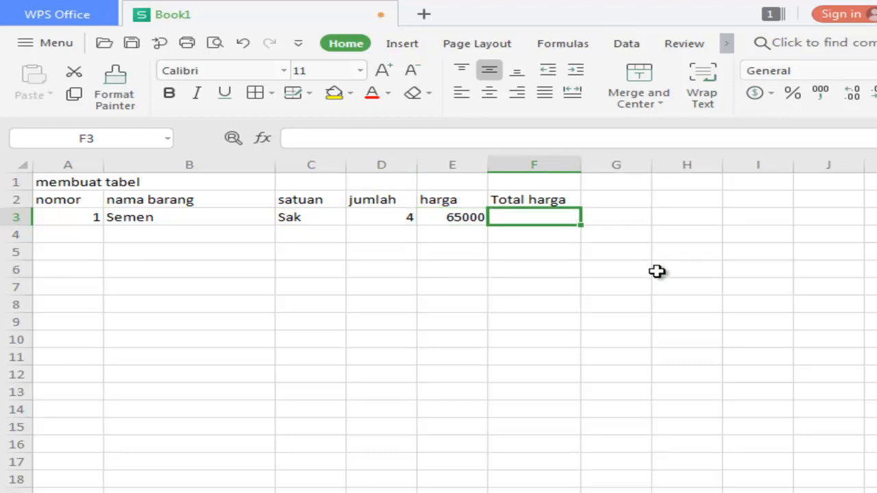
Enter the formula =D3*E3 in cell F3 to multiply quantity by price.
{"action": "type", "text": "="}
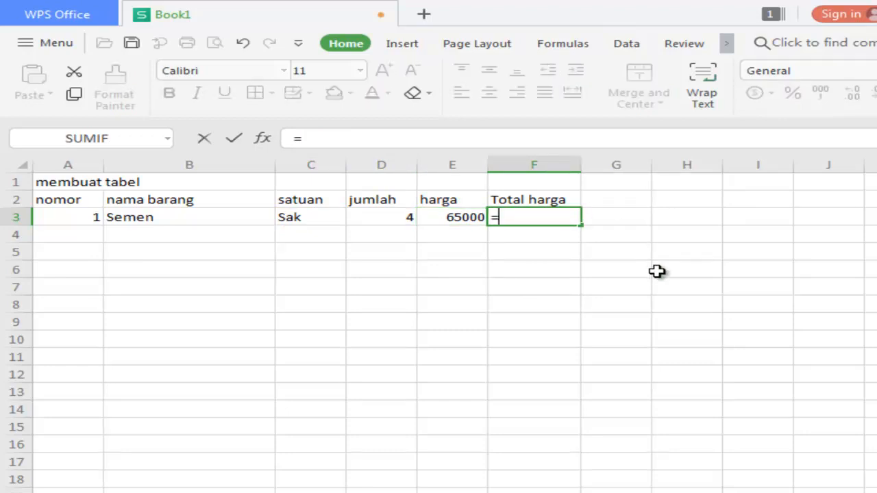
{"action": "key", "text": "Left"}
{"action": "key", "text": "Left"}
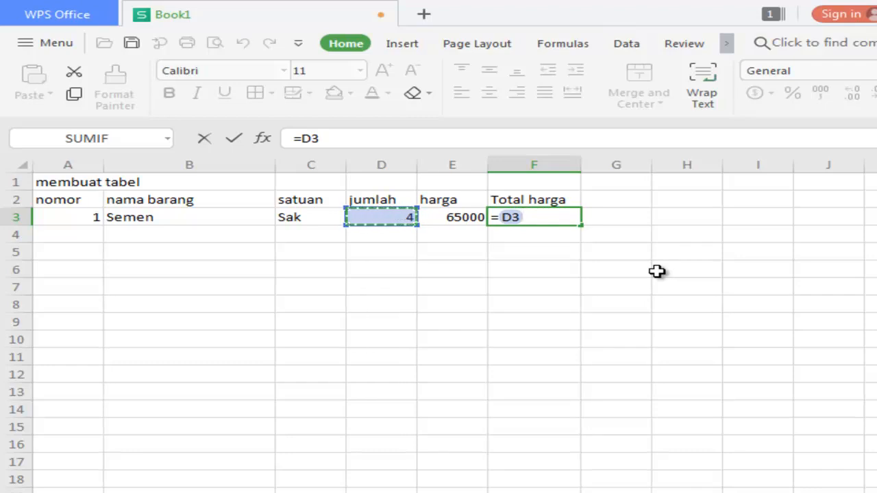
{"action": "type", "text": "*"}
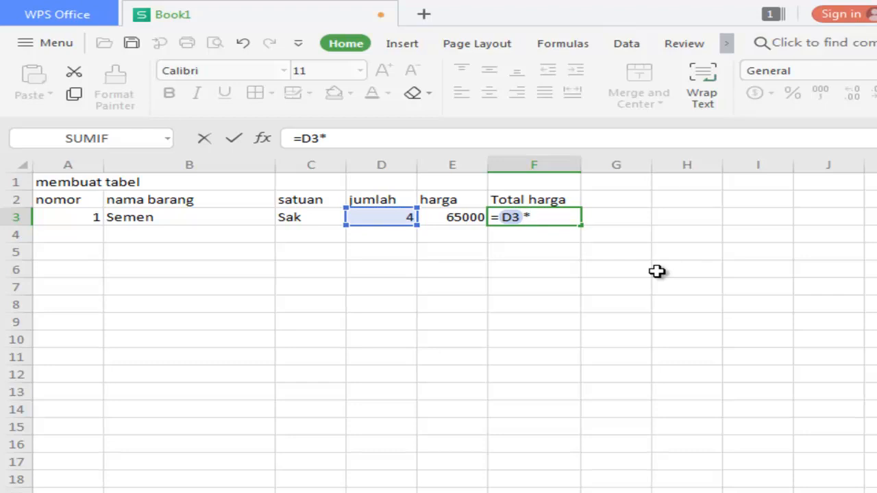
{"action": "key", "text": "Left"}
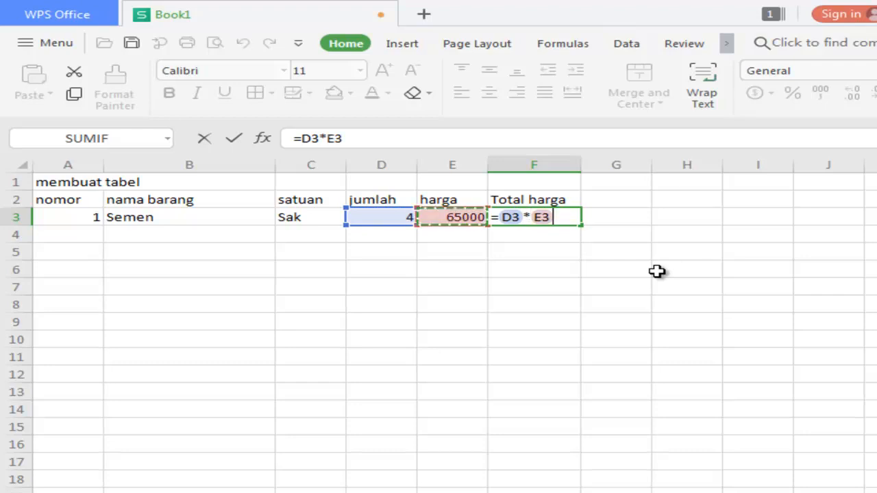
{"action": "key", "text": "Return"}
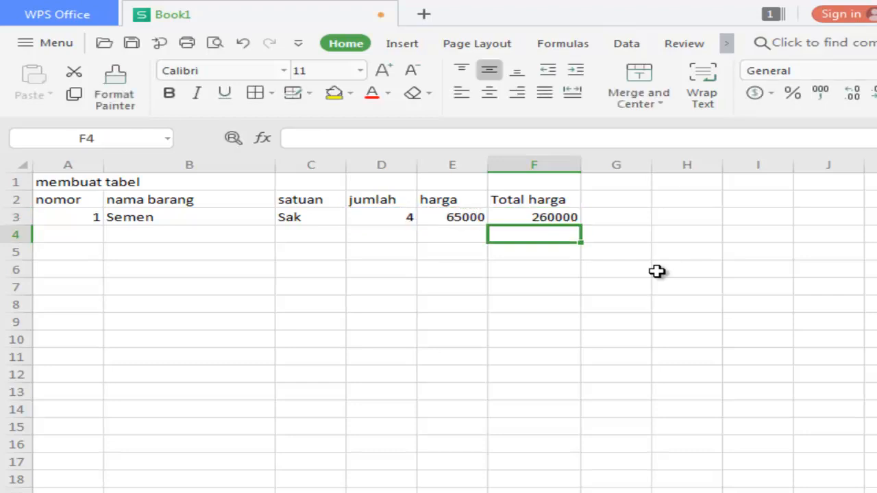
Check the formula behind the total price in cell F3.
{"action": "left_click", "coordinate": [550, 212]}
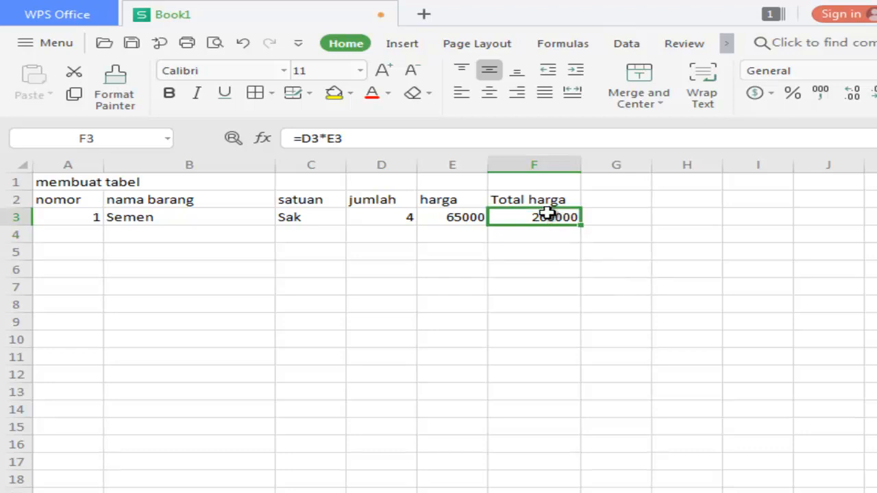
{"action": "left_click", "coordinate": [362, 138]}
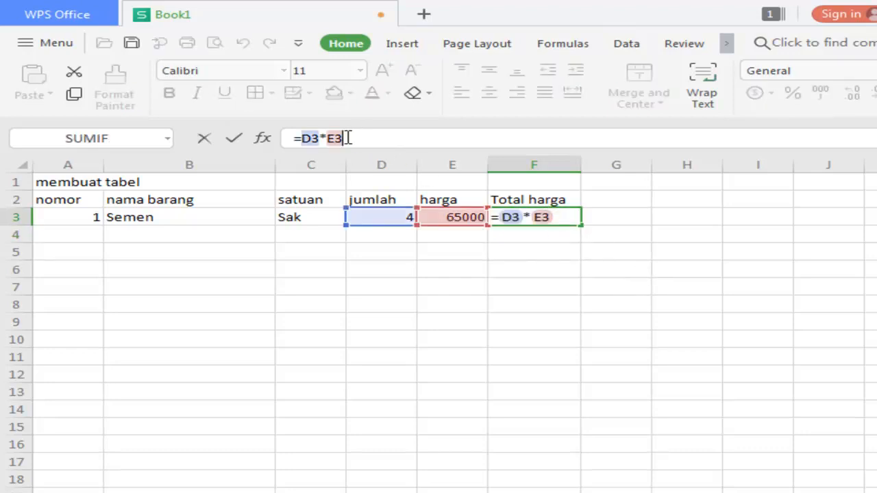
{"action": "left_click", "coordinate": [706, 232]}
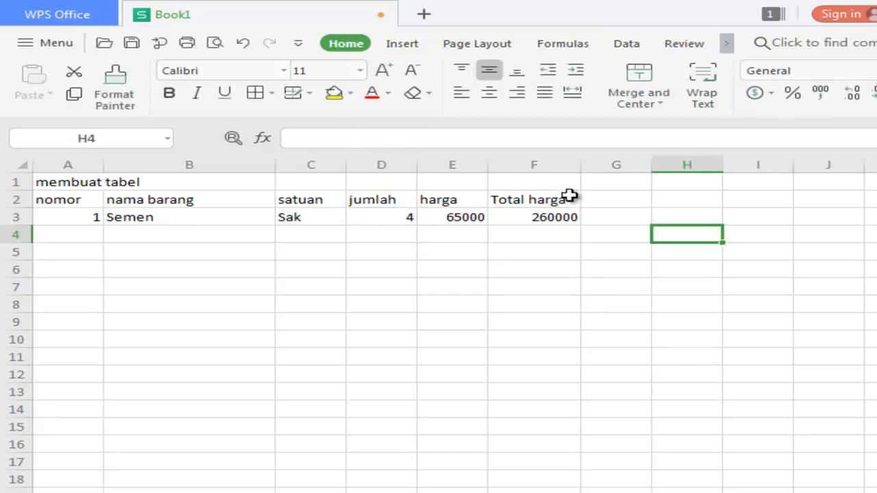
{"action": "left_click", "coordinate": [554, 215]}
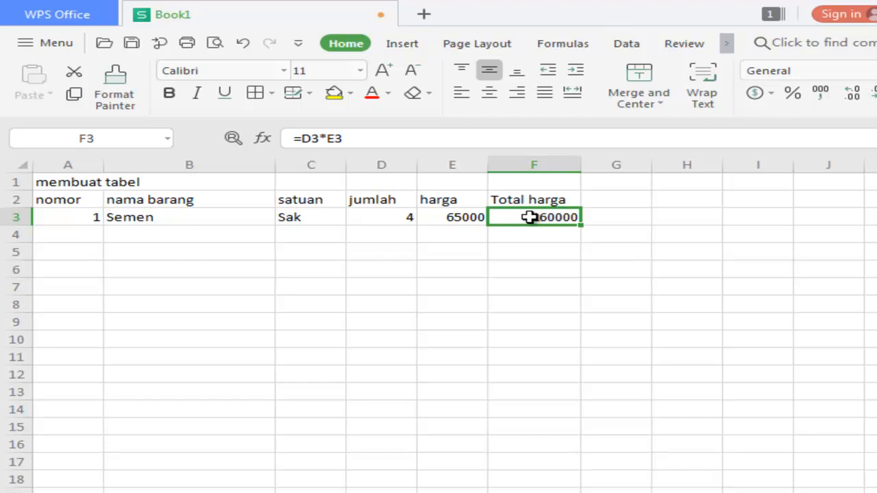
Save the workbook as Book1.xlsx on Local Disk (D:).
{"action": "left_click", "coordinate": [132, 45]}
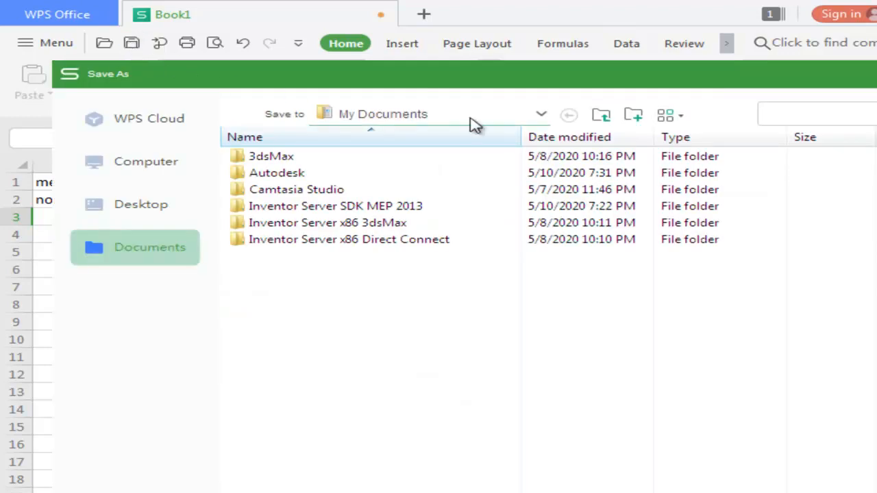
{"action": "left_click", "coordinate": [534, 117]}
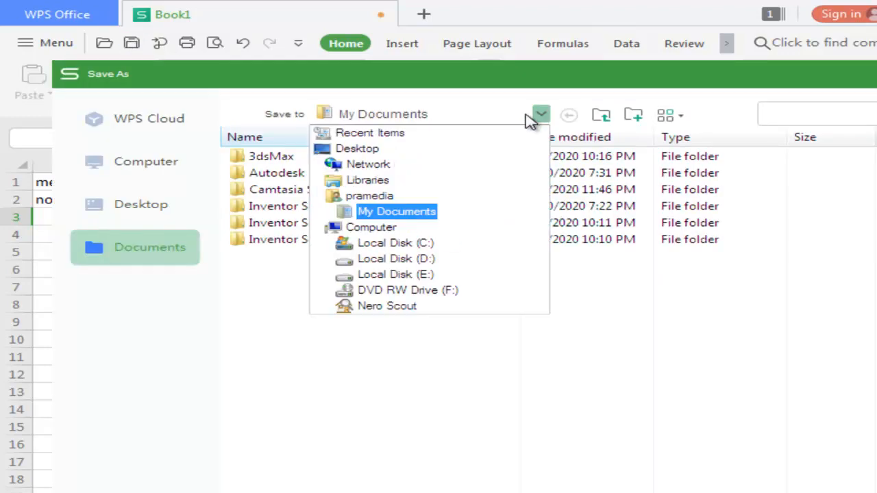
{"action": "left_click", "coordinate": [423, 261]}
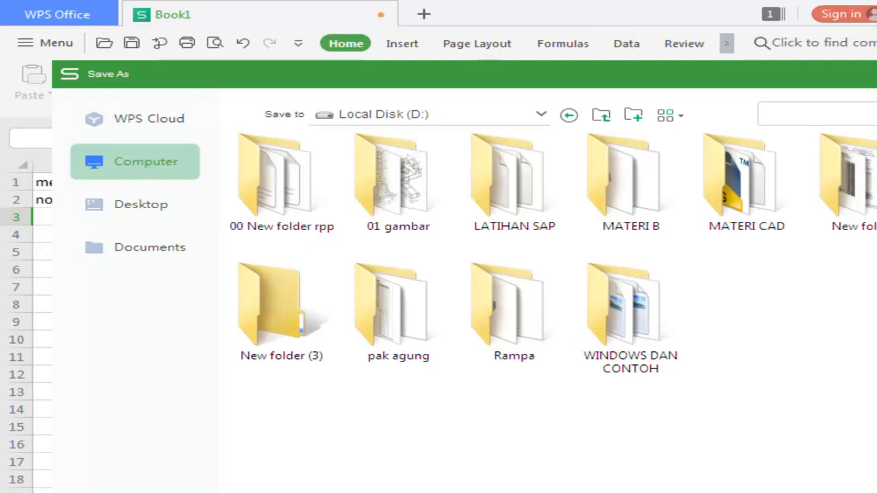
{"action": "key", "text": "Return"}
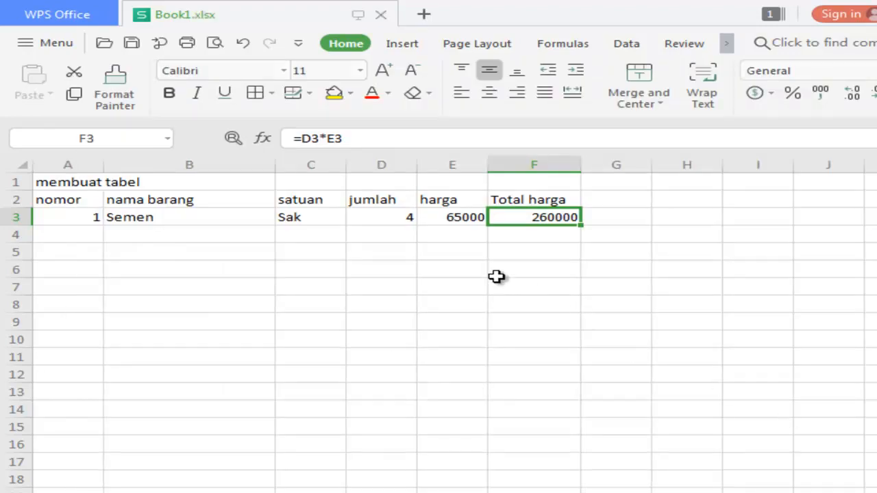
Format cells D3:F11 with thousands separators and no decimal places.
{"action": "left_click", "coordinate": [403, 217]}
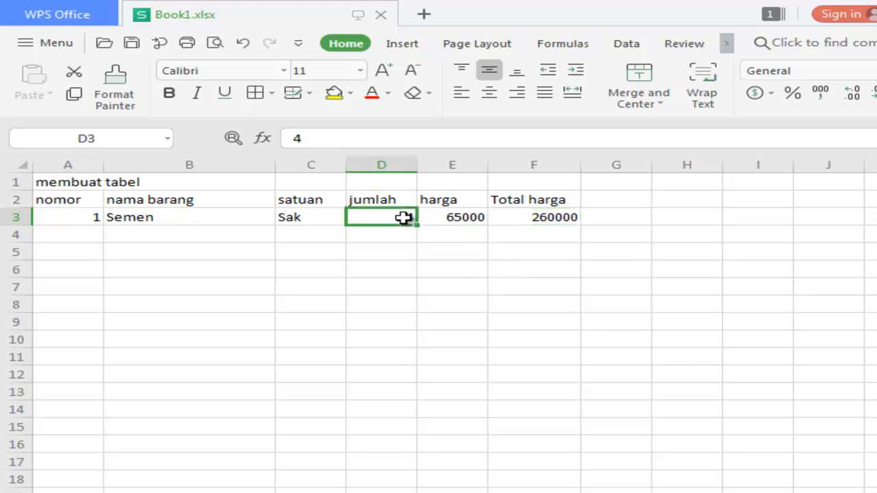
{"action": "left_click", "coordinate": [456, 217]}
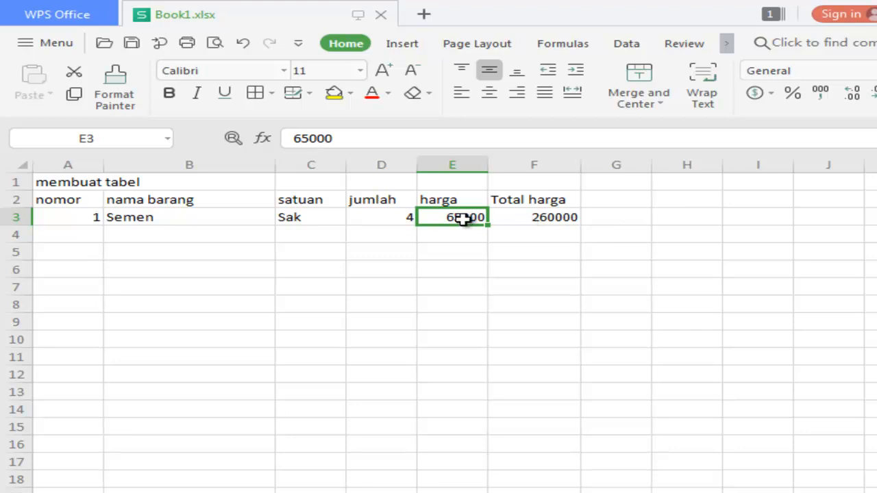
{"action": "left_click", "coordinate": [381, 217]}
{"action": "left_click_drag", "start_coordinate": [382, 217], "coordinate": [536, 361]}
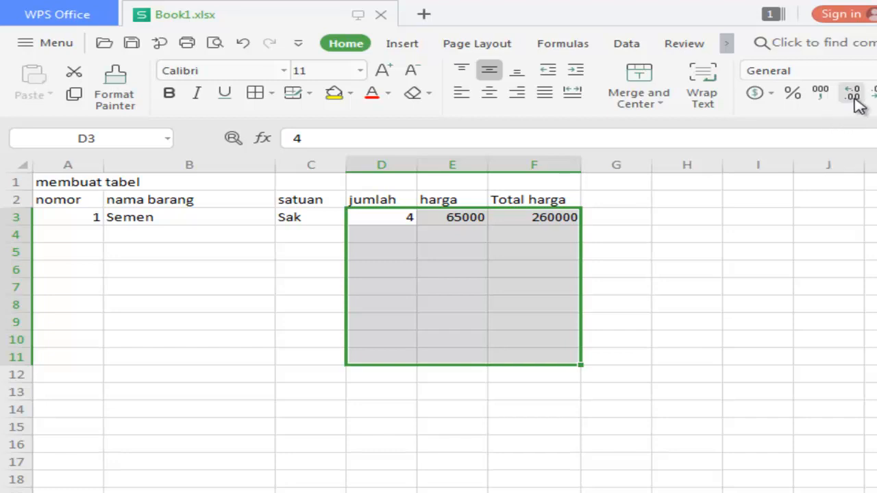
{"action": "left_click", "coordinate": [826, 96]}
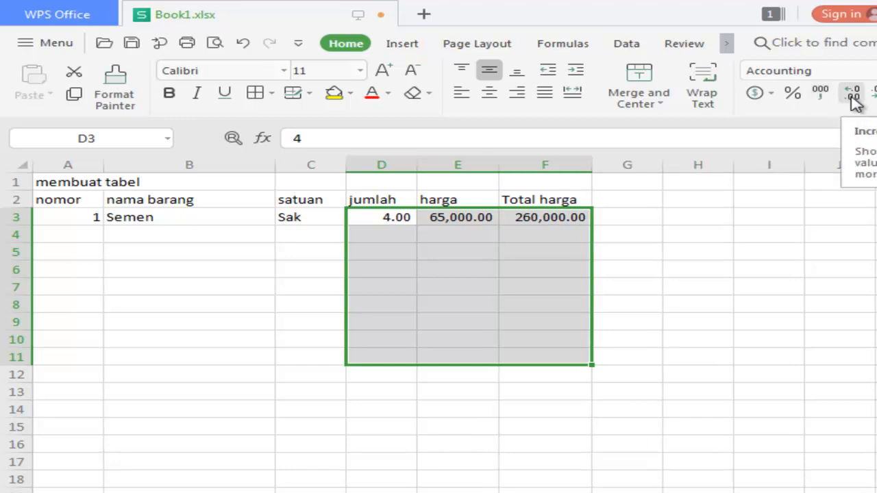
{"action": "left_click", "coordinate": [854, 98]}
{"action": "left_click", "coordinate": [872, 93]}
{"action": "left_click", "coordinate": [871, 93]}
{"action": "left_click", "coordinate": [871, 93]}
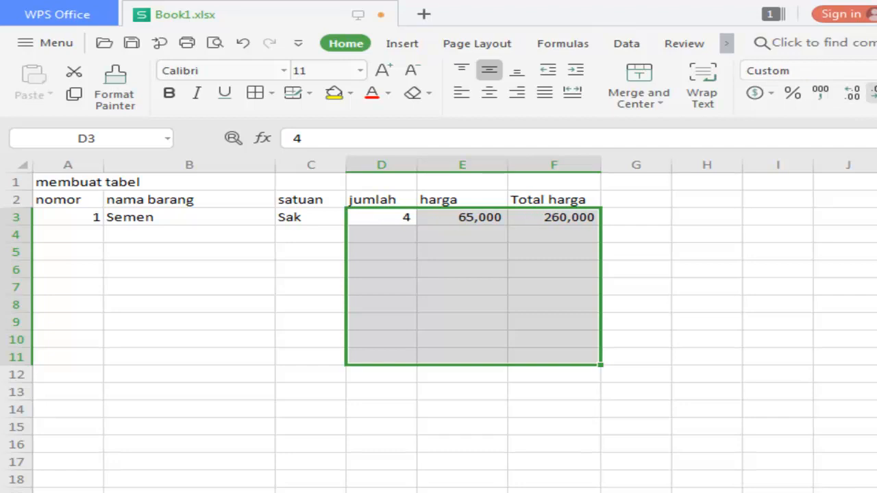
{"action": "left_click", "coordinate": [706, 200]}
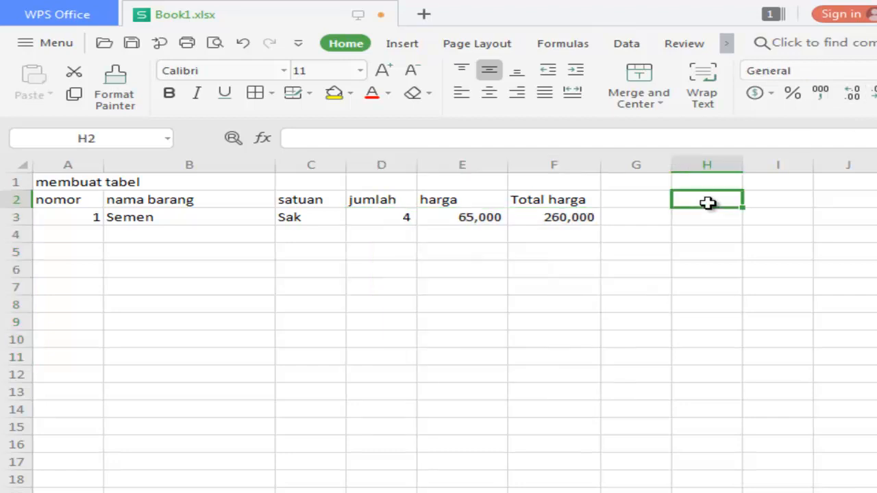
{"action": "left_click", "coordinate": [384, 232]}
{"action": "left_click", "coordinate": [468, 233]}
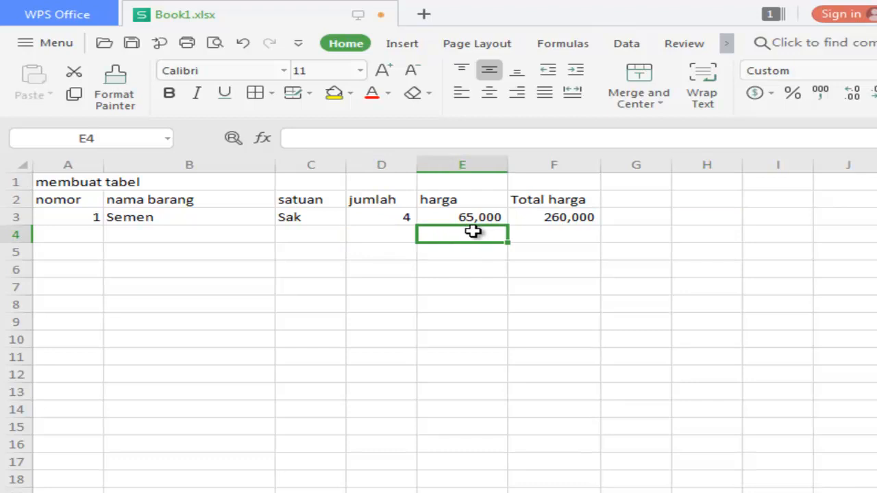
{"action": "left_click", "coordinate": [548, 235]}
{"action": "left_click", "coordinate": [299, 229]}
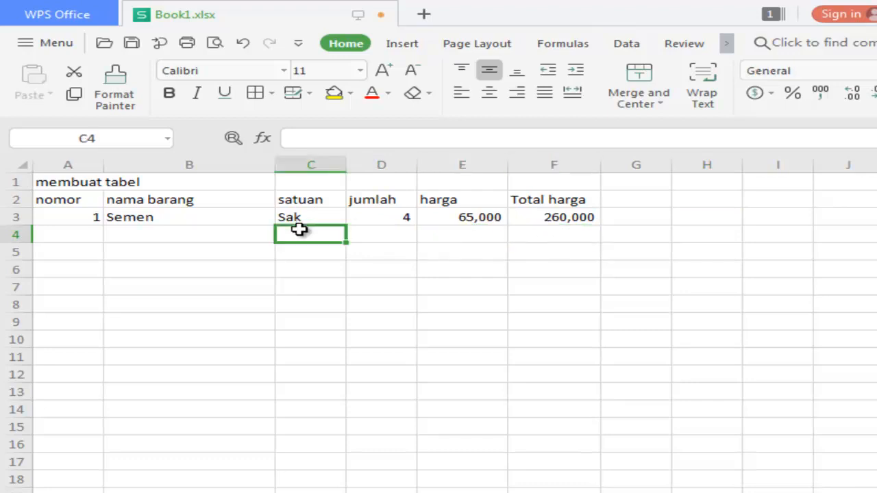
{"action": "left_click", "coordinate": [159, 232]}
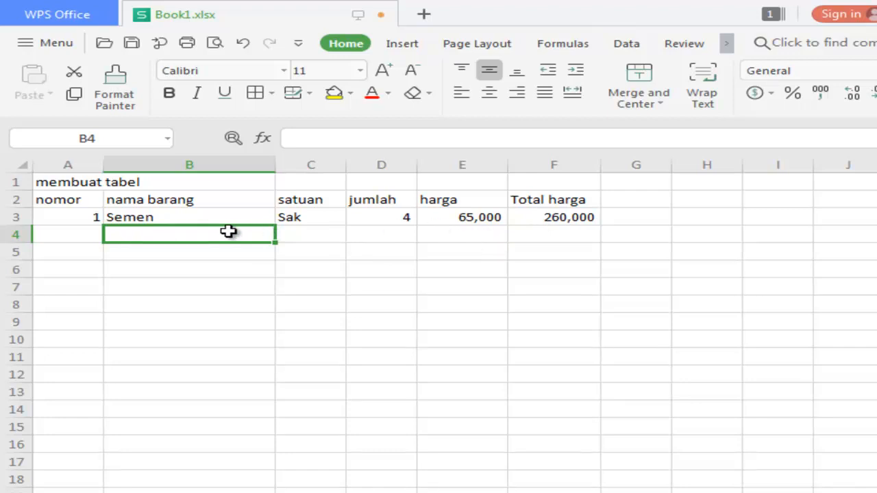
Start the second goods row with number 2 in cell A4 and the item name "Pasir" in B4.
{"action": "left_click", "coordinate": [68, 236]}
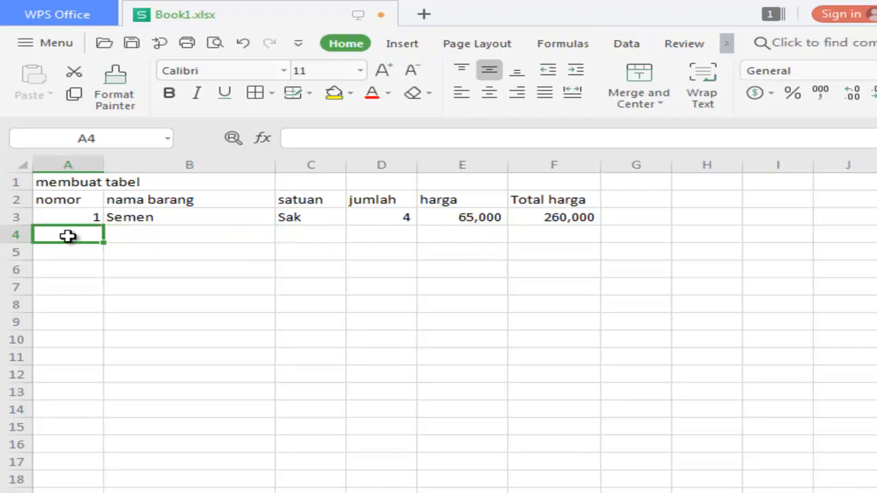
{"action": "type", "text": "2"}
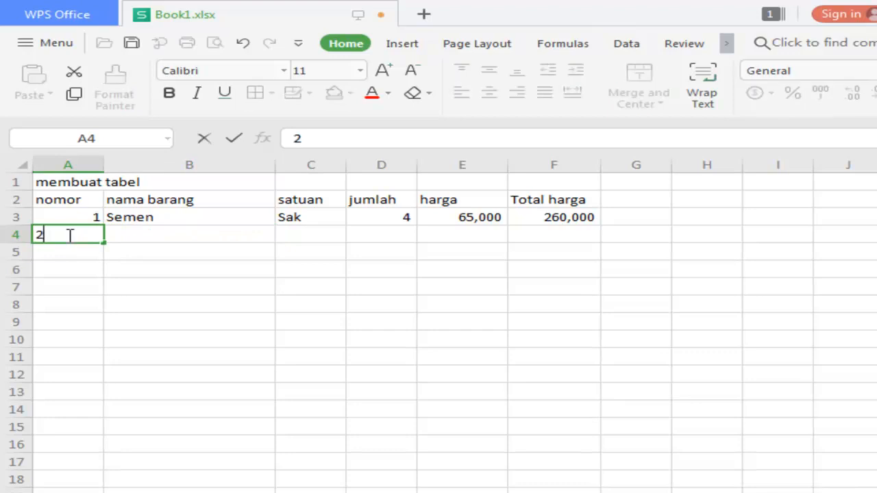
{"action": "key", "text": "Tab"}
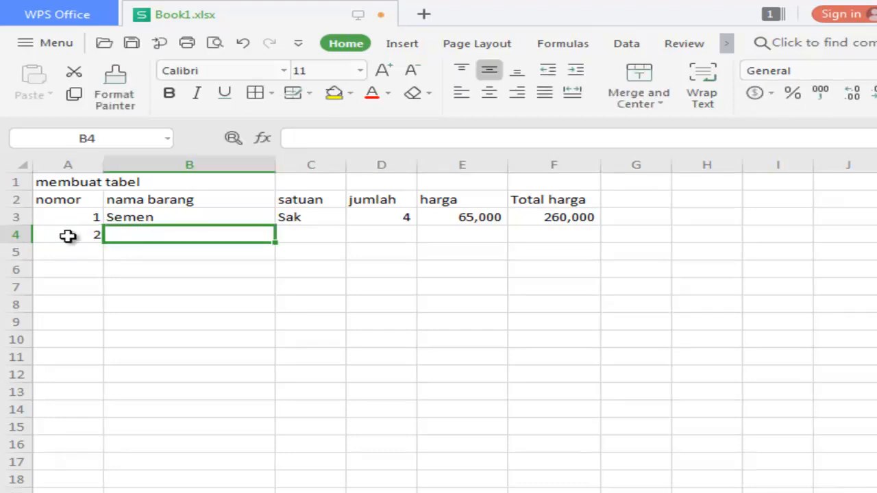
{"action": "type", "text": "Pasir"}
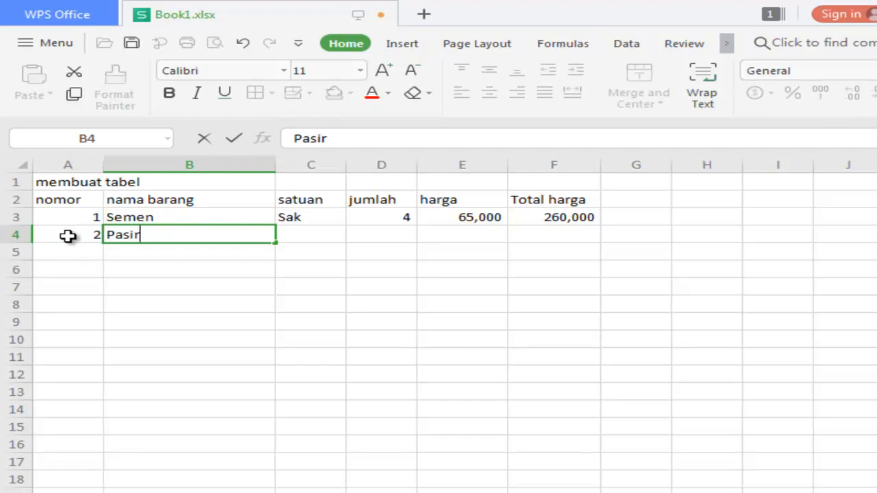
{"action": "key", "text": "Tab"}
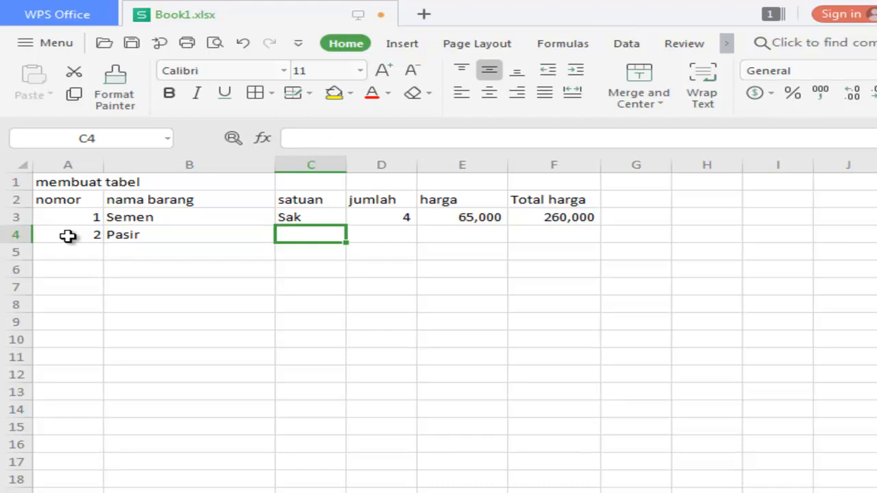
Complete the Pasir row with unit "m3" in C4, quantity 5 in D4 and price 125000 in E4.
{"action": "type", "text": "m3"}
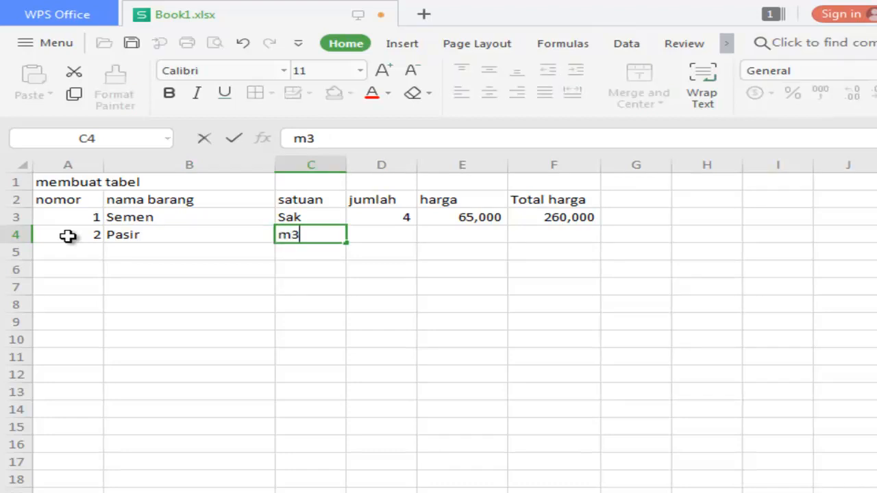
{"action": "key", "text": "Tab"}
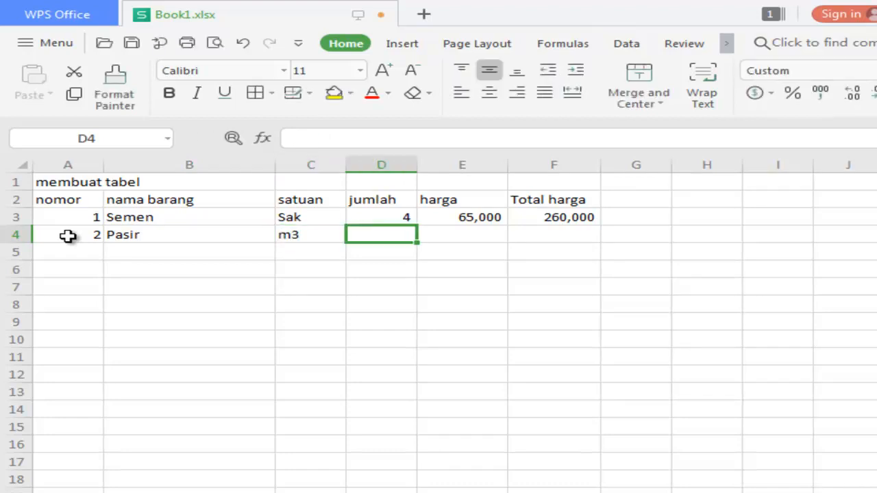
{"action": "type", "text": "5"}
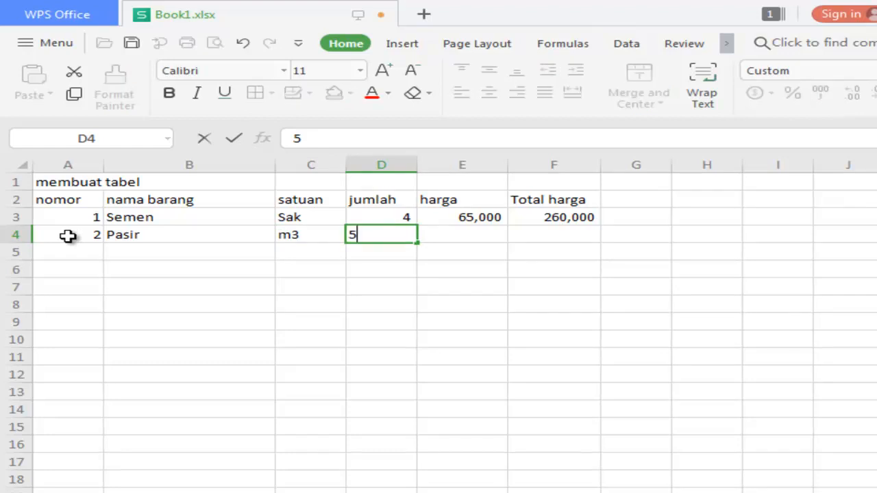
{"action": "key", "text": "Tab"}
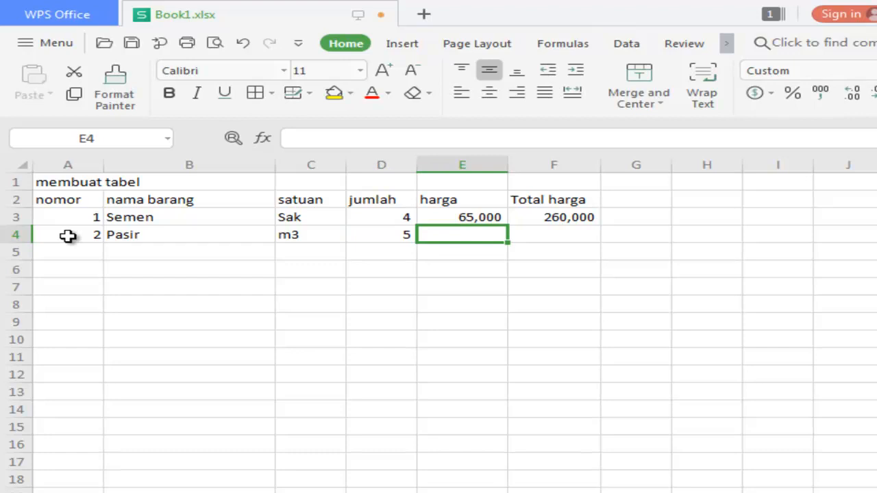
{"action": "type", "text": "125000"}
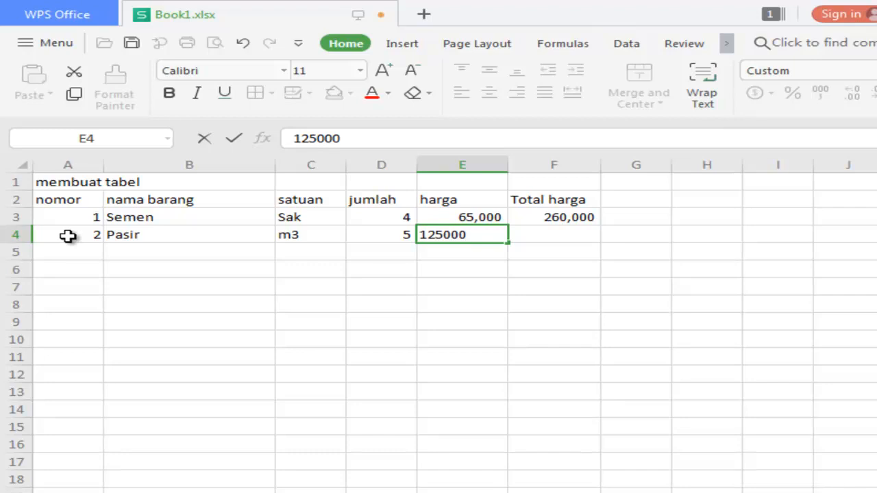
{"action": "key", "text": "Return"}
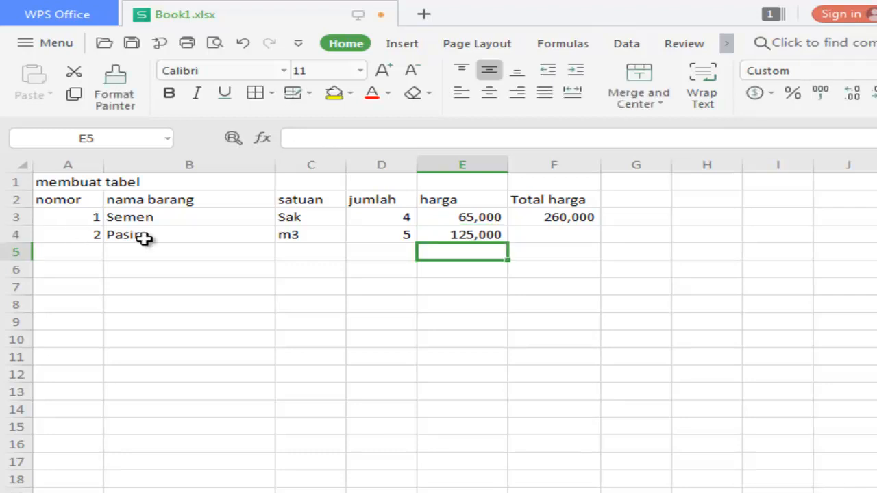
Fill the total price formula from F3 down into F4, and save the workbook.
{"action": "left_click", "coordinate": [477, 235]}
{"action": "left_click", "coordinate": [549, 235]}
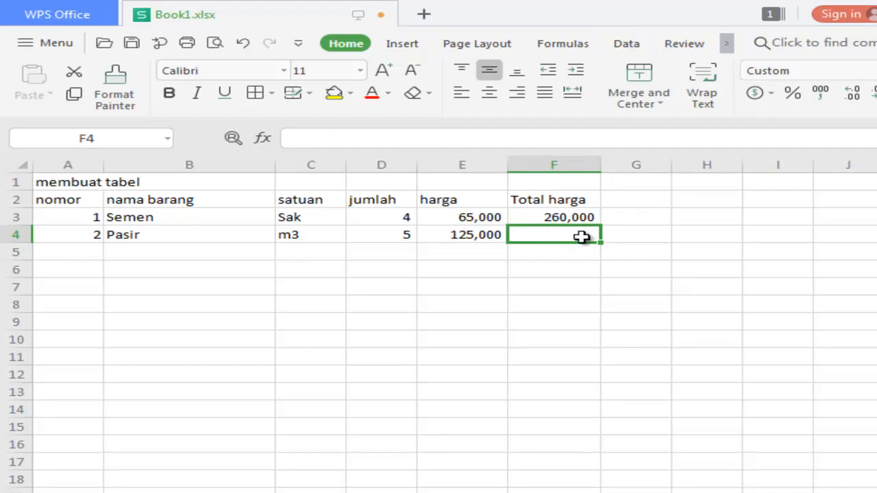
{"action": "left_click", "coordinate": [591, 217]}
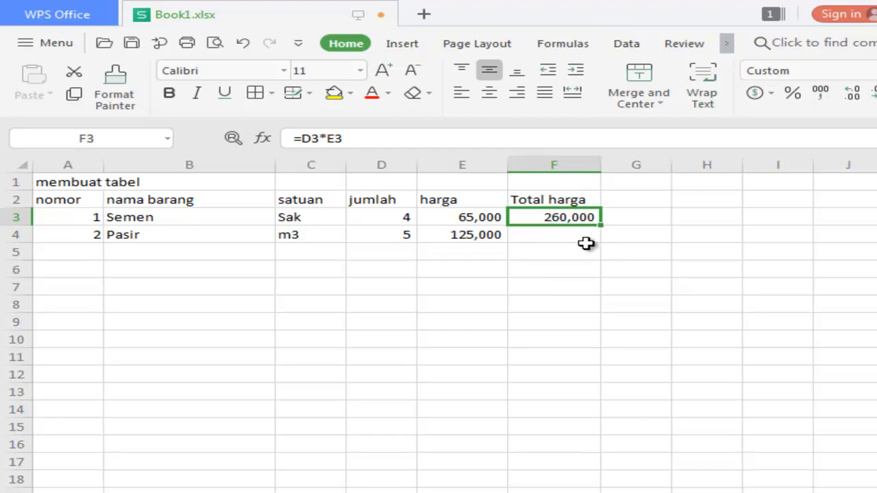
{"action": "left_click_drag", "start_coordinate": [600, 226], "coordinate": [607, 239]}
{"action": "left_click", "coordinate": [682, 269]}
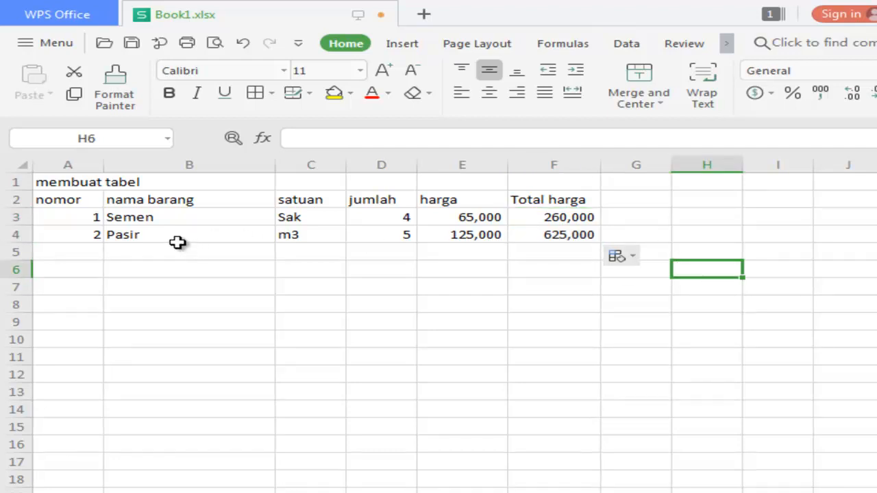
{"action": "left_click", "coordinate": [132, 43]}
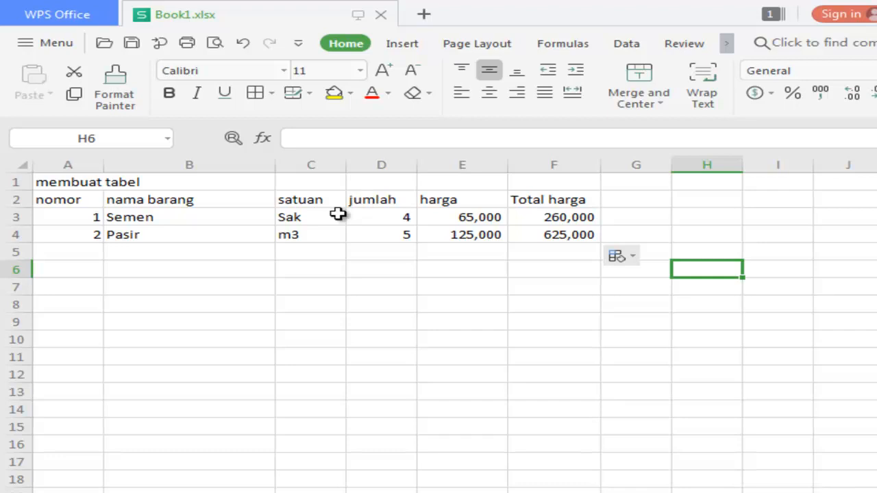
{"action": "left_click", "coordinate": [196, 250]}
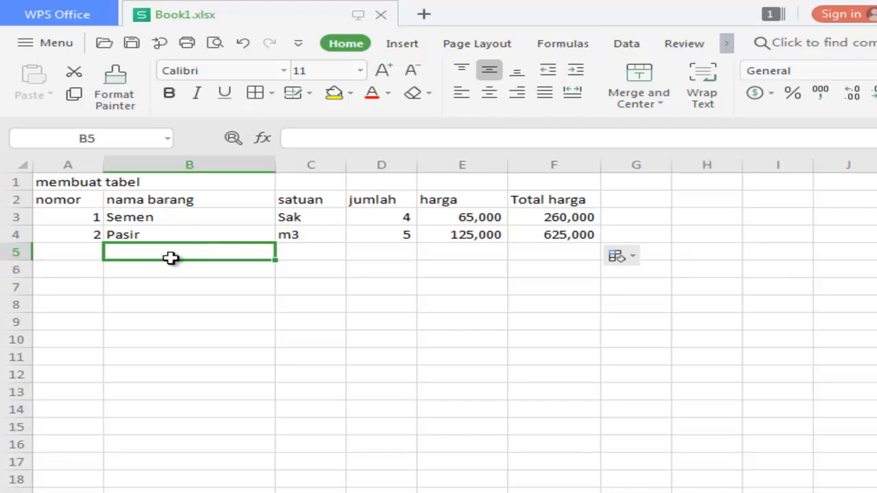